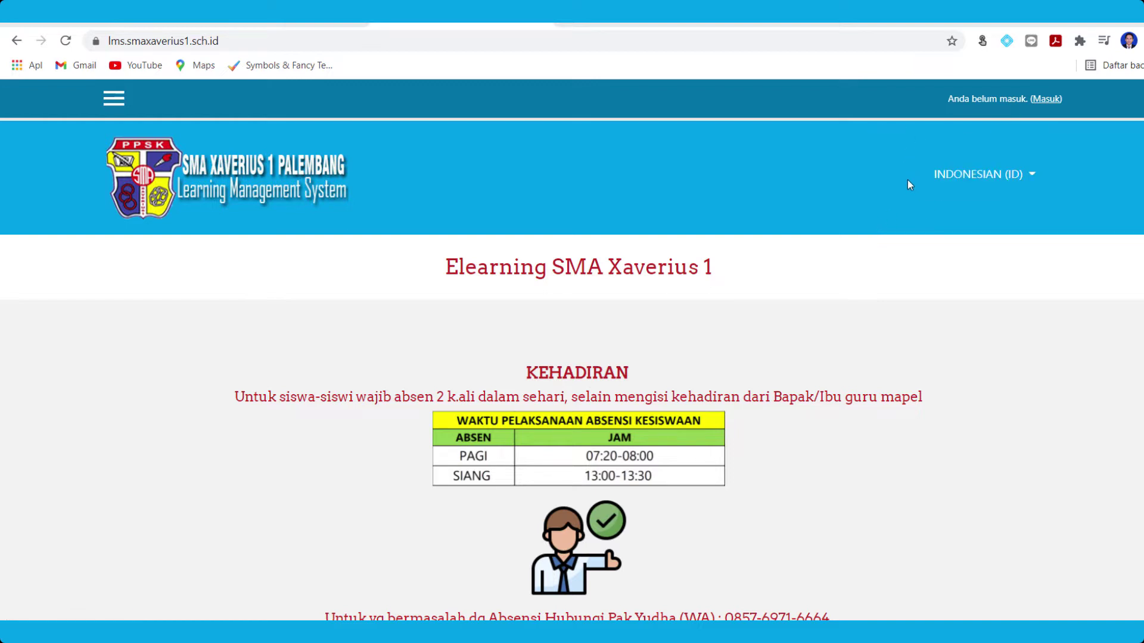
Log in to the school's learning management system and open the Matematika (Wajib) course
click(1042, 100)
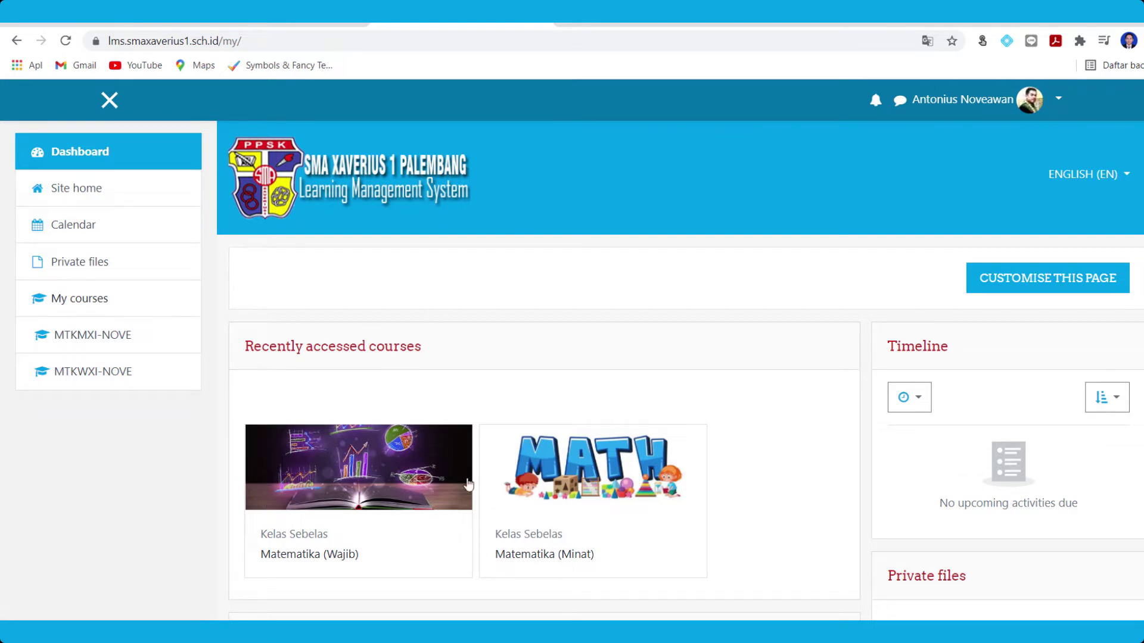
click(398, 499)
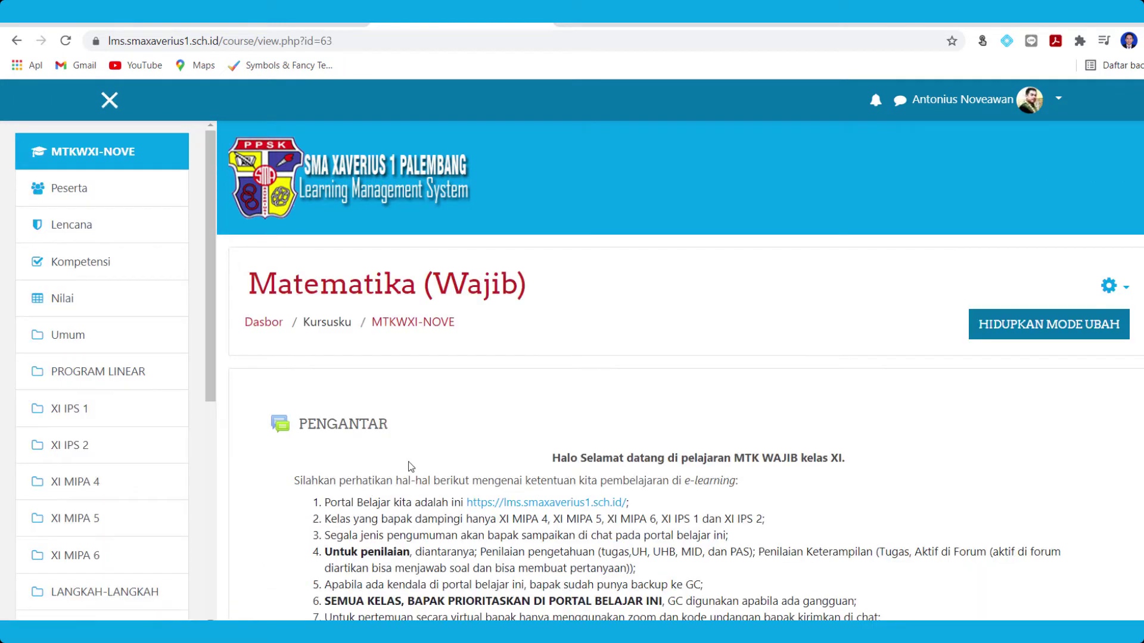
Look through the Matematika (Wajib) course page, from the introduction and quick menu to the class sections
scroll(455, 422, down, 7)
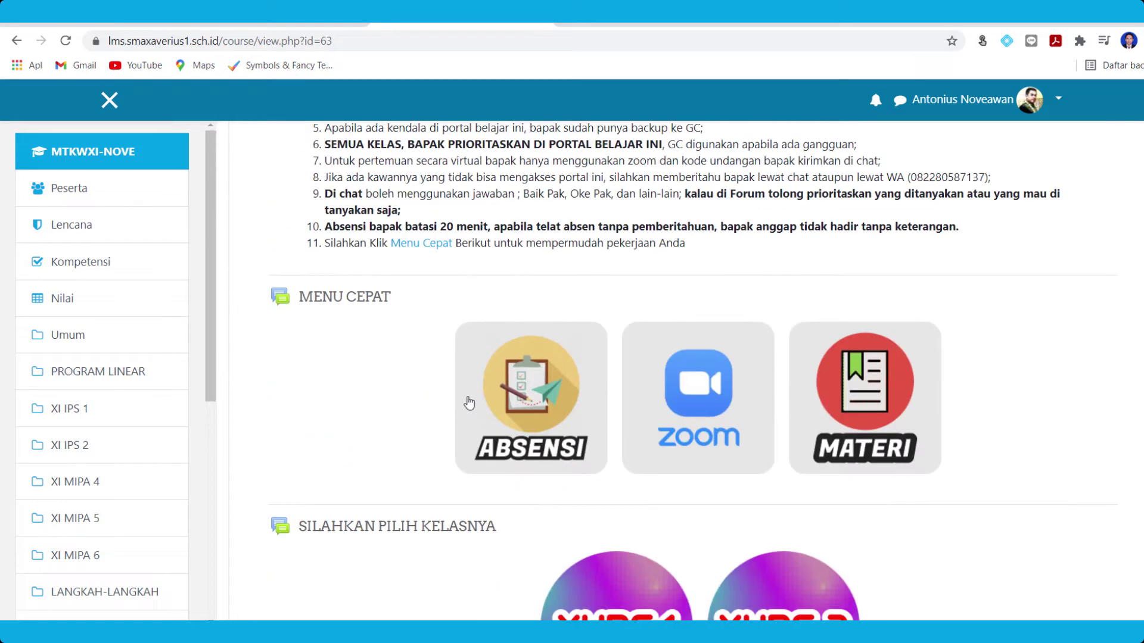
scroll(477, 398, up, 5)
scroll(476, 398, up, 3)
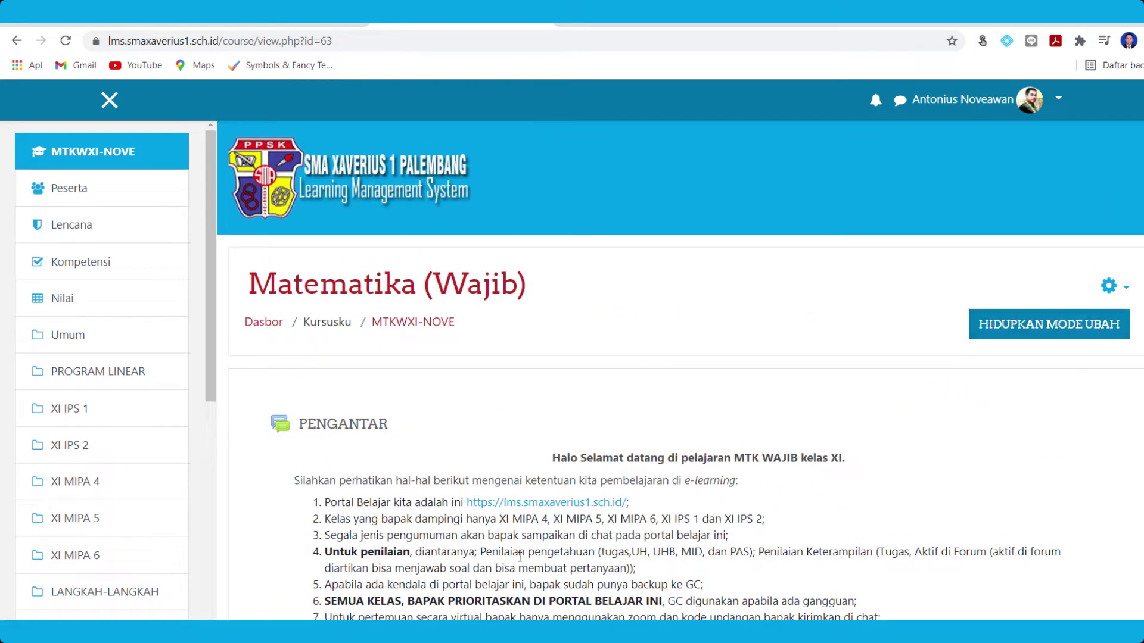
scroll(691, 401, down, 10)
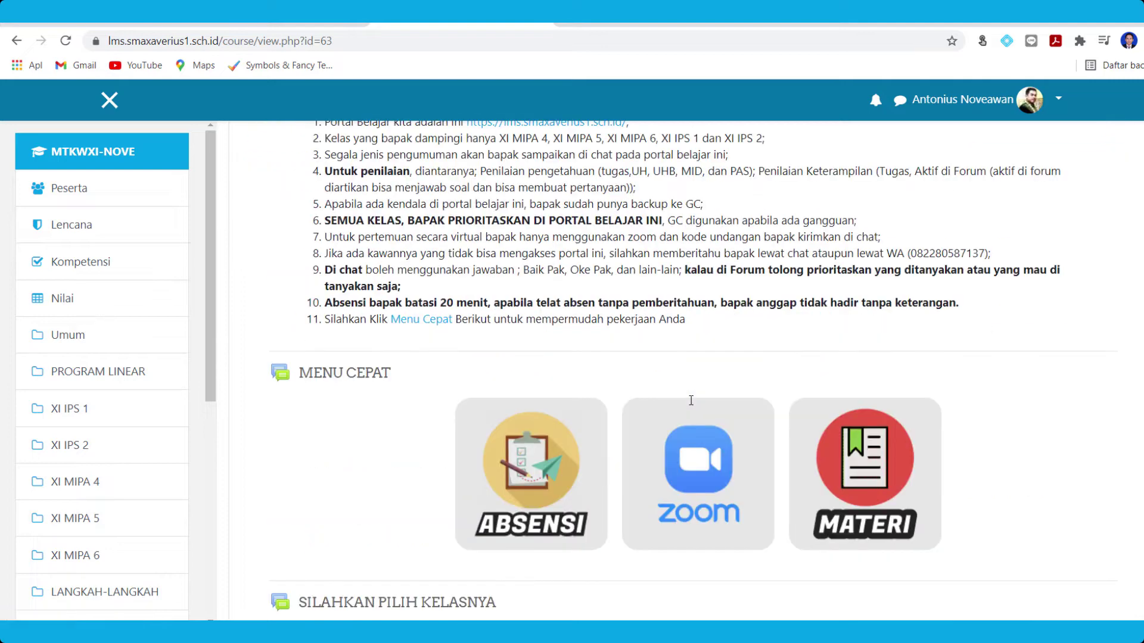
scroll(691, 400, down, 10)
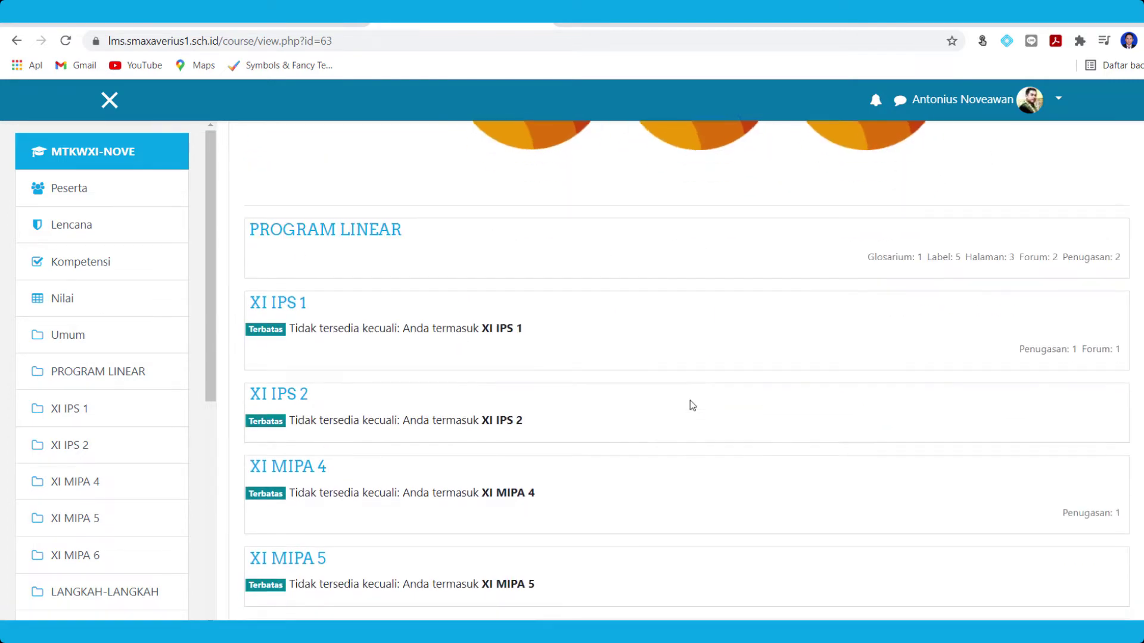
scroll(690, 400, down, 3)
scroll(690, 405, up, 6)
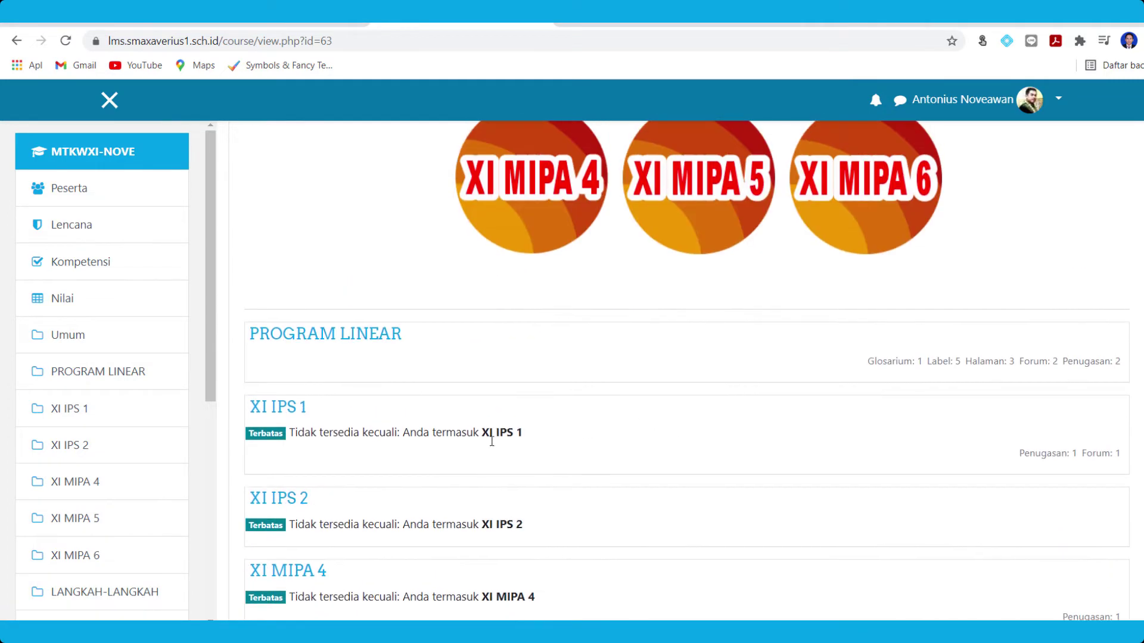
scroll(462, 402, down, 3)
scroll(462, 402, up, 15)
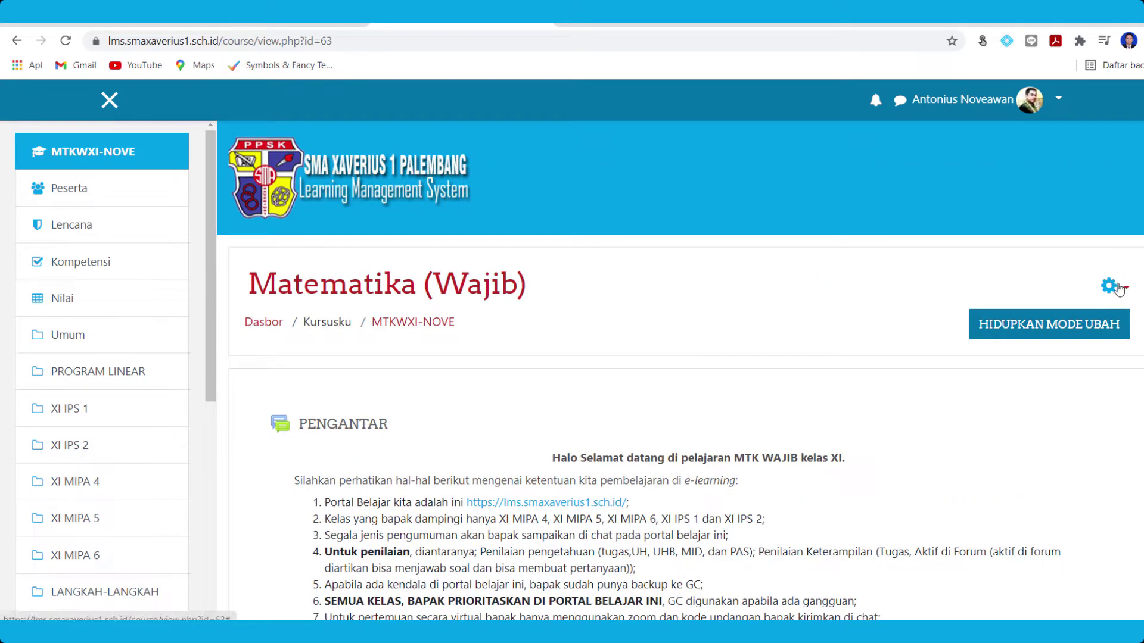
Check the Tata letak kursus options under Format kursus in the course settings, and save without changing them
click(1116, 287)
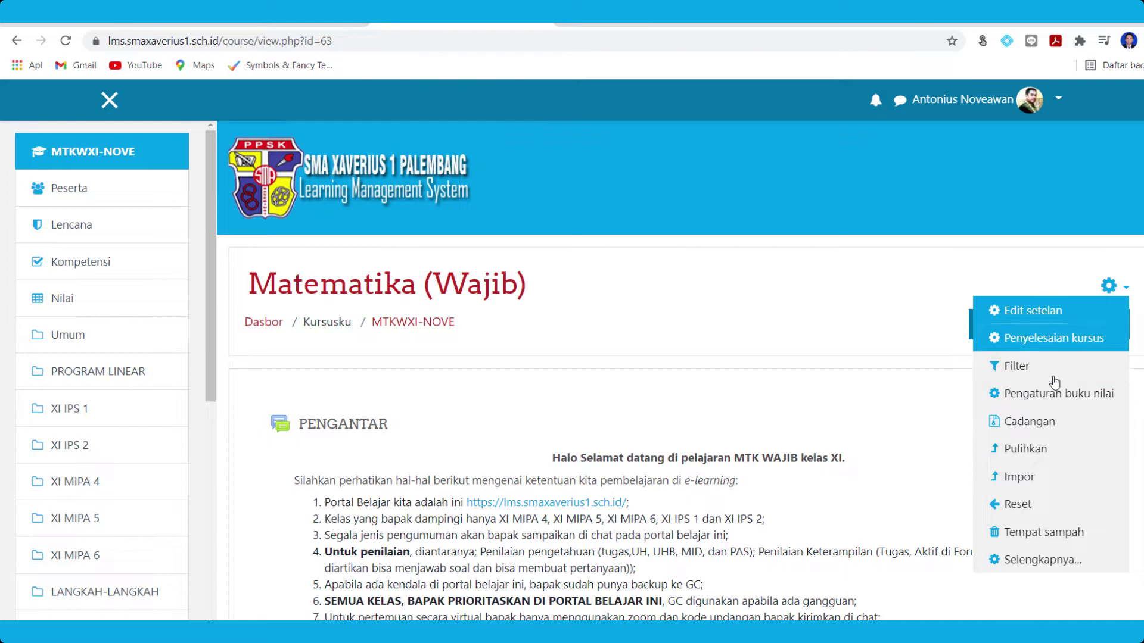
click(1029, 309)
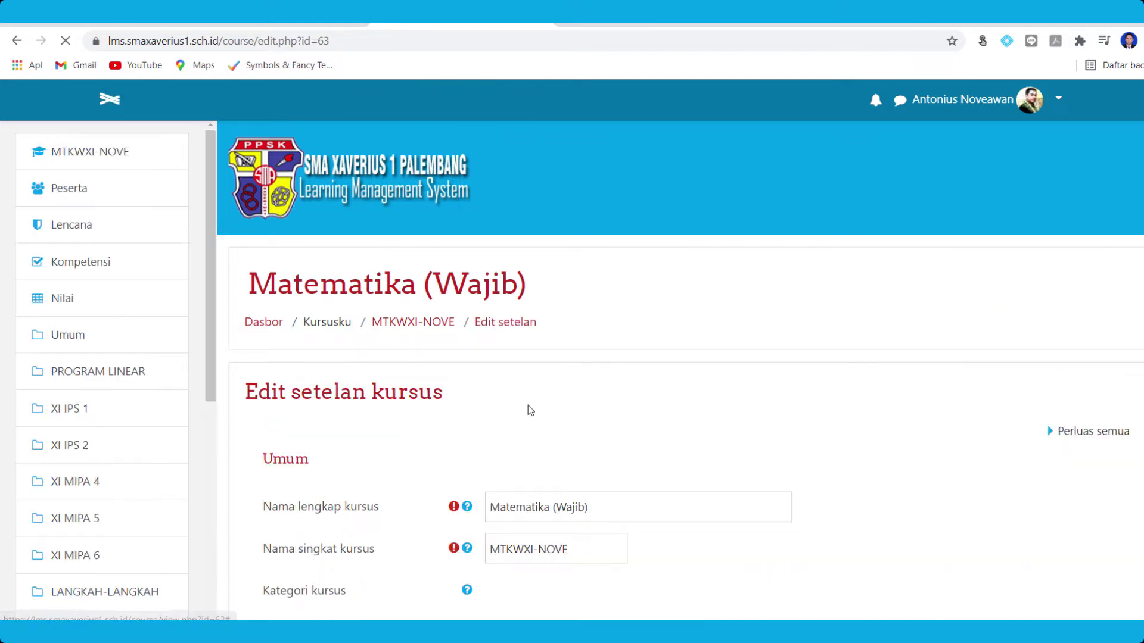
scroll(511, 412, down, 15)
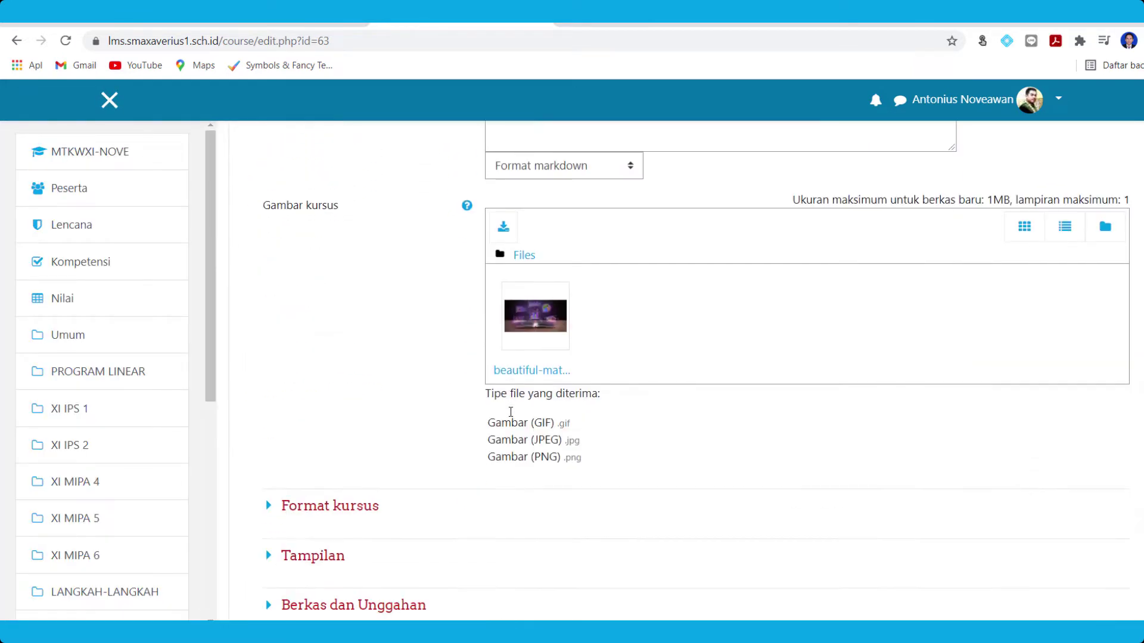
scroll(510, 412, down, 3)
click(337, 357)
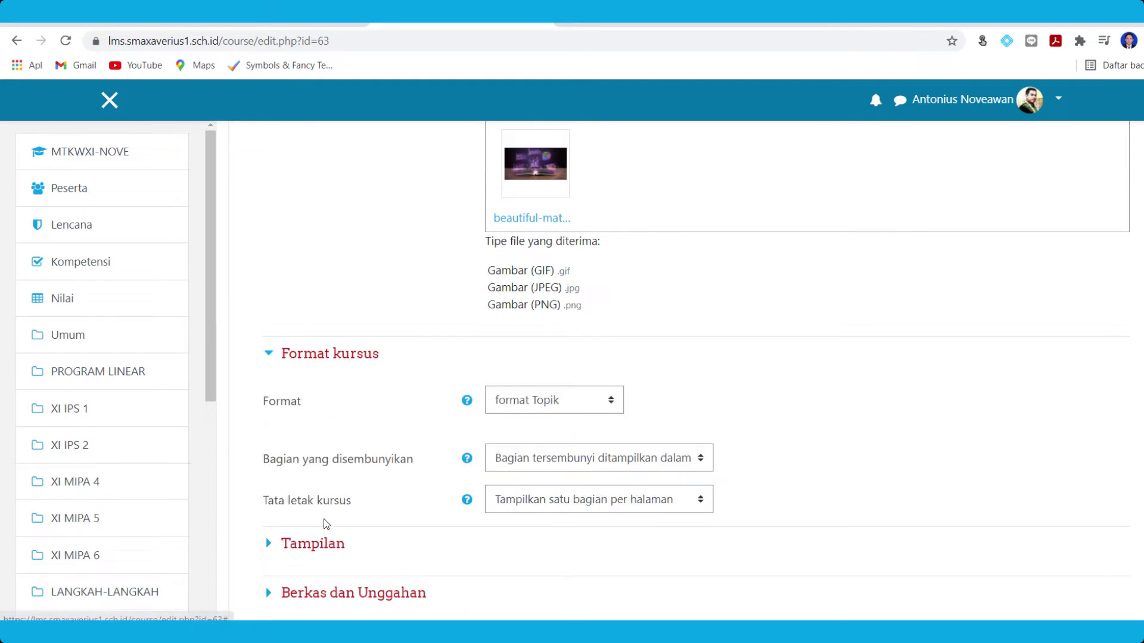
click(549, 507)
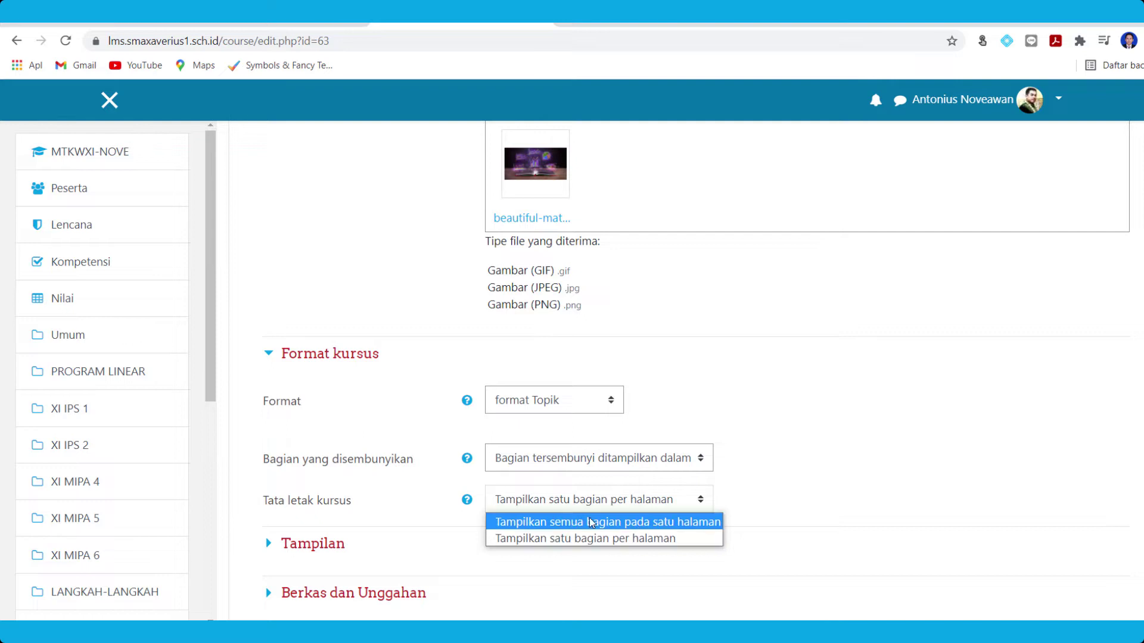
click(841, 495)
scroll(737, 500, down, 8)
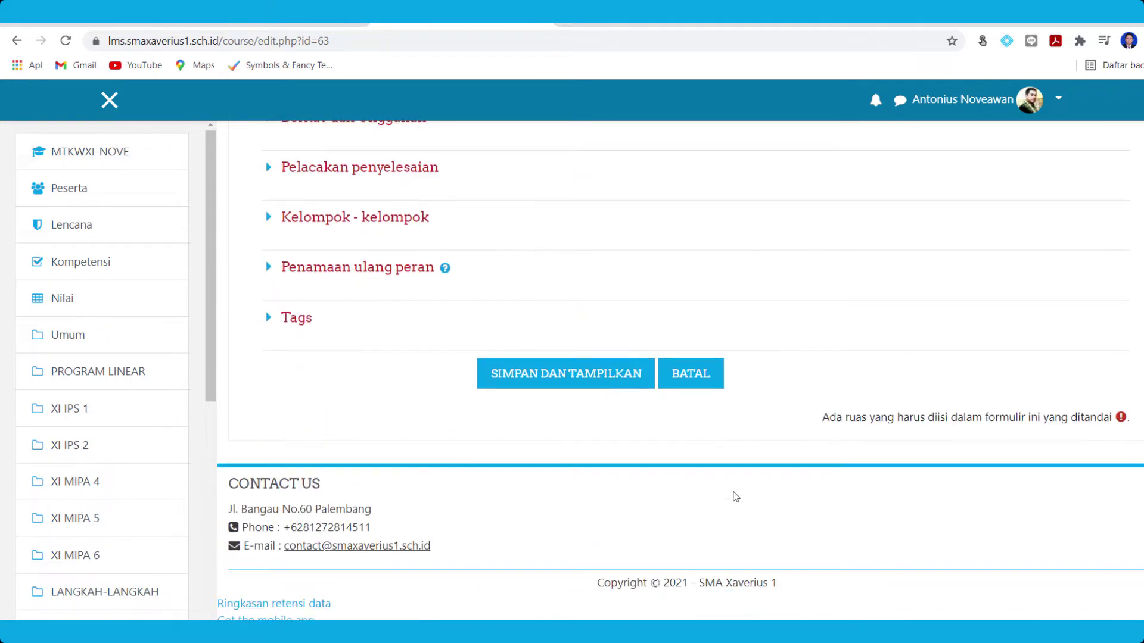
click(601, 380)
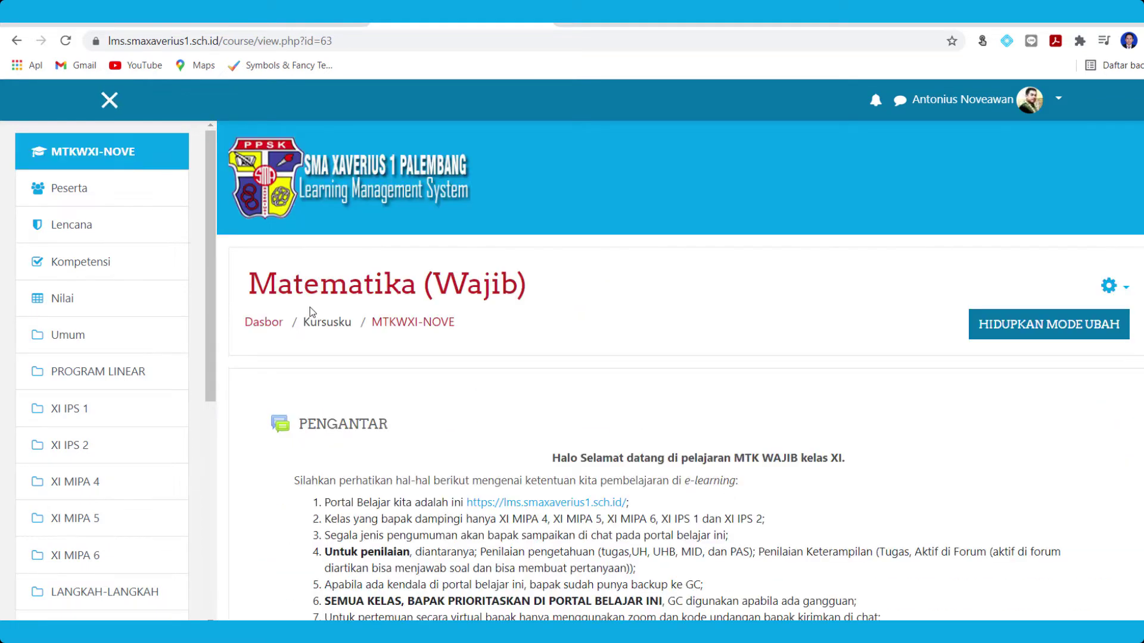
Turn on edit mode for the course and look over the editable PROGRAM LINEAR and class sections
scroll(655, 268, down, 2)
click(1014, 173)
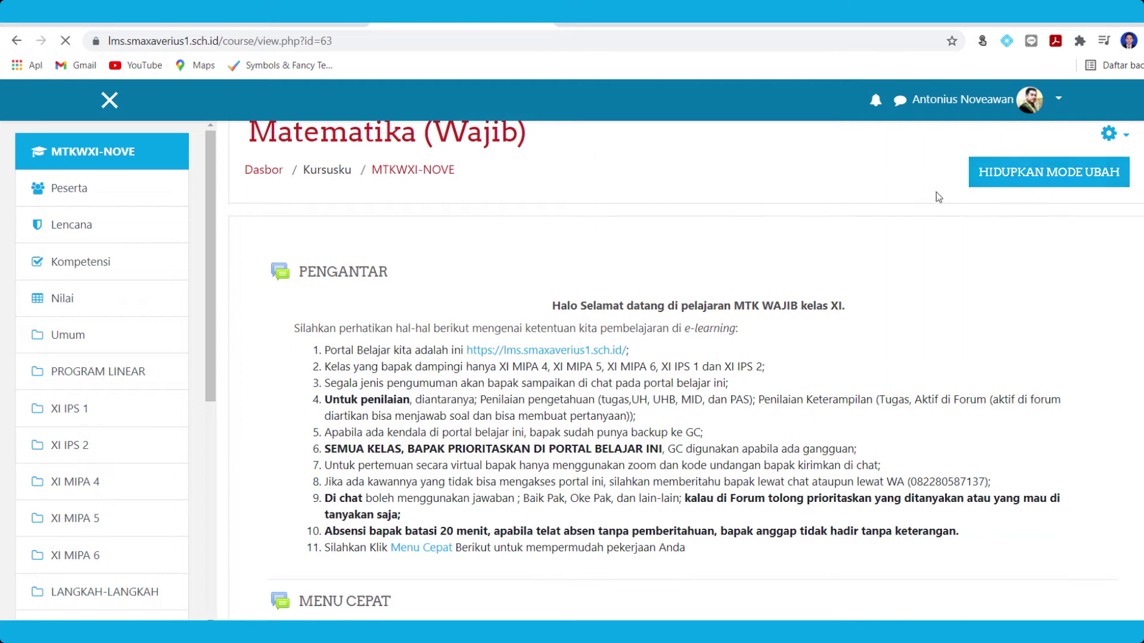
scroll(395, 438, down, 10)
scroll(395, 444, down, 15)
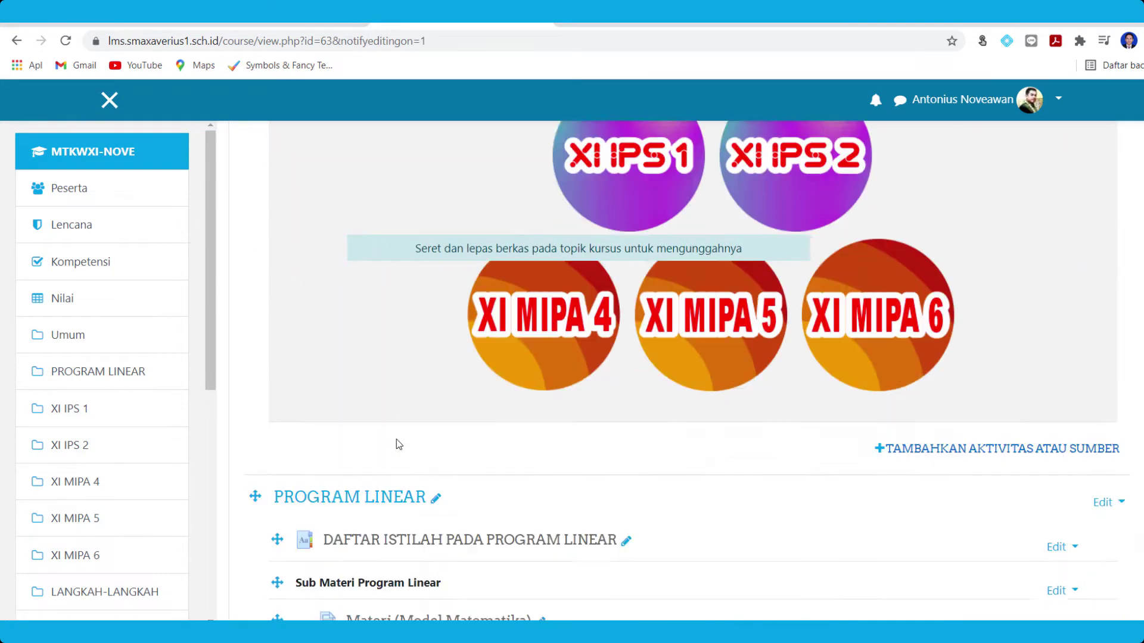
scroll(395, 438, down, 2)
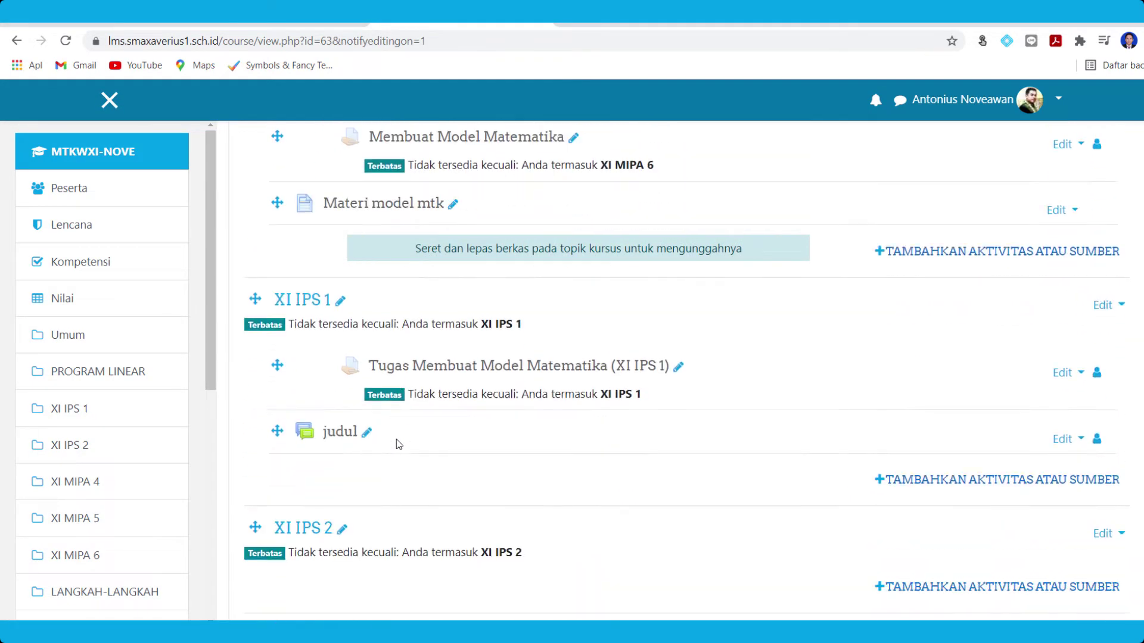
scroll(396, 438, up, 20)
scroll(398, 441, up, 10)
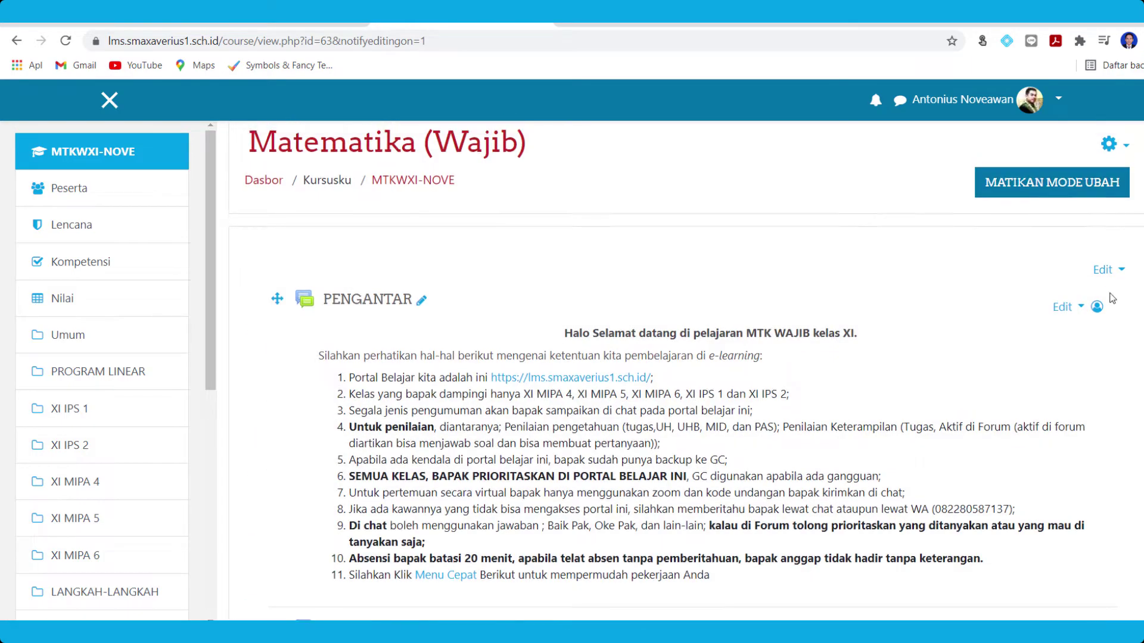
Turn off edit mode and view the course page in its normal display
click(1053, 250)
scroll(605, 310, down, 20)
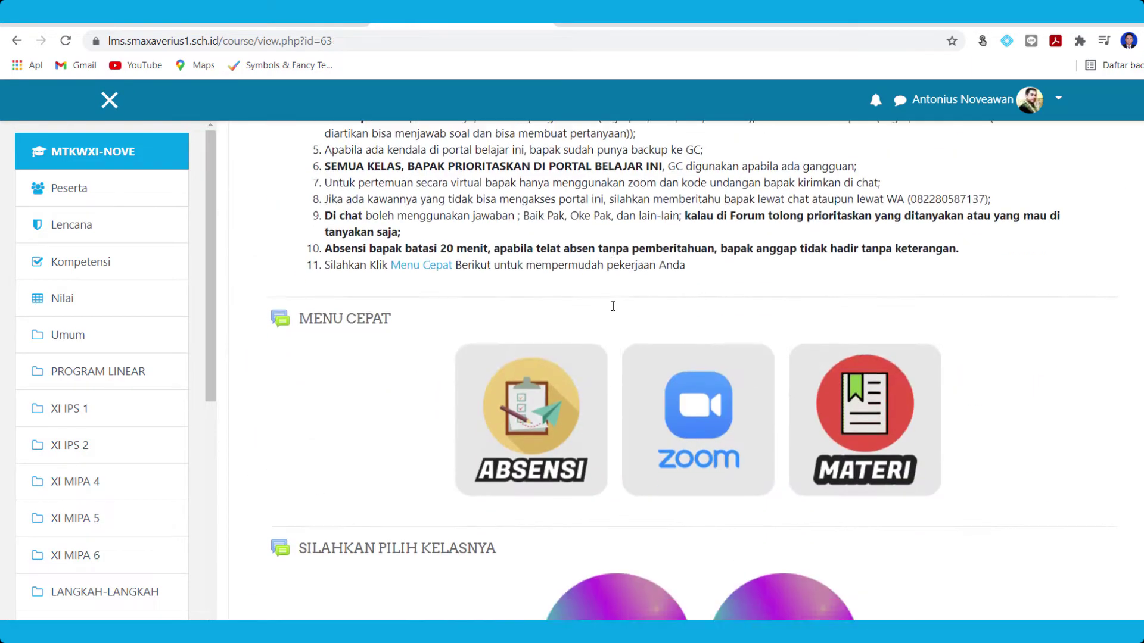
scroll(341, 311, up, 20)
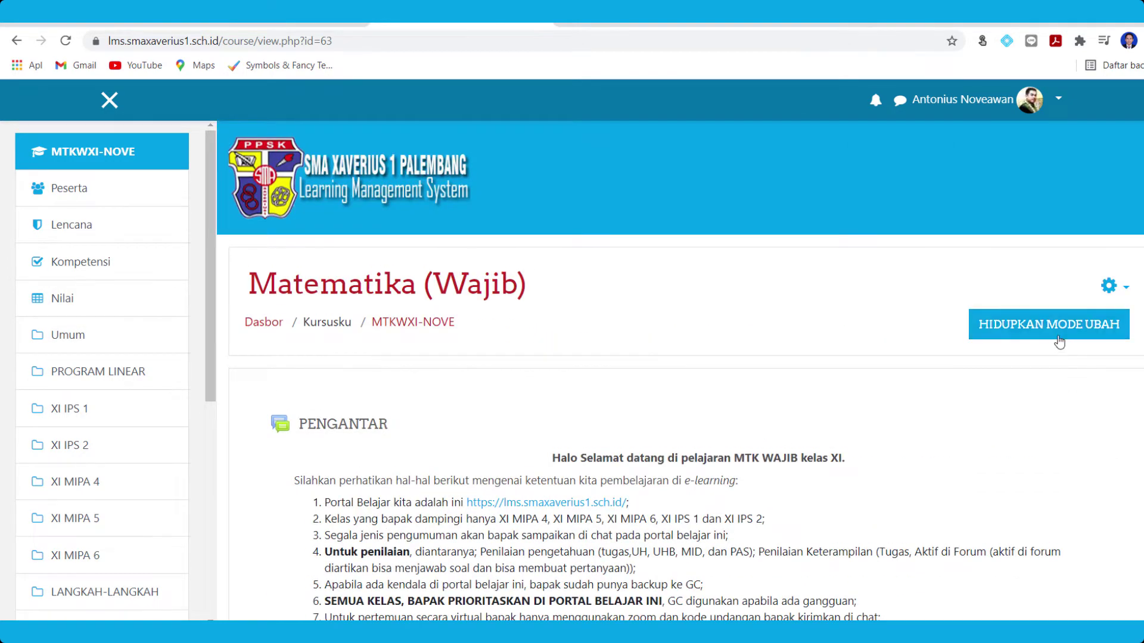
Turn edit mode back on and locate the XI MIPA 6 Membuat Model Matematika assignment in the PROGRAM LINEAR section
scroll(659, 416, down, 12)
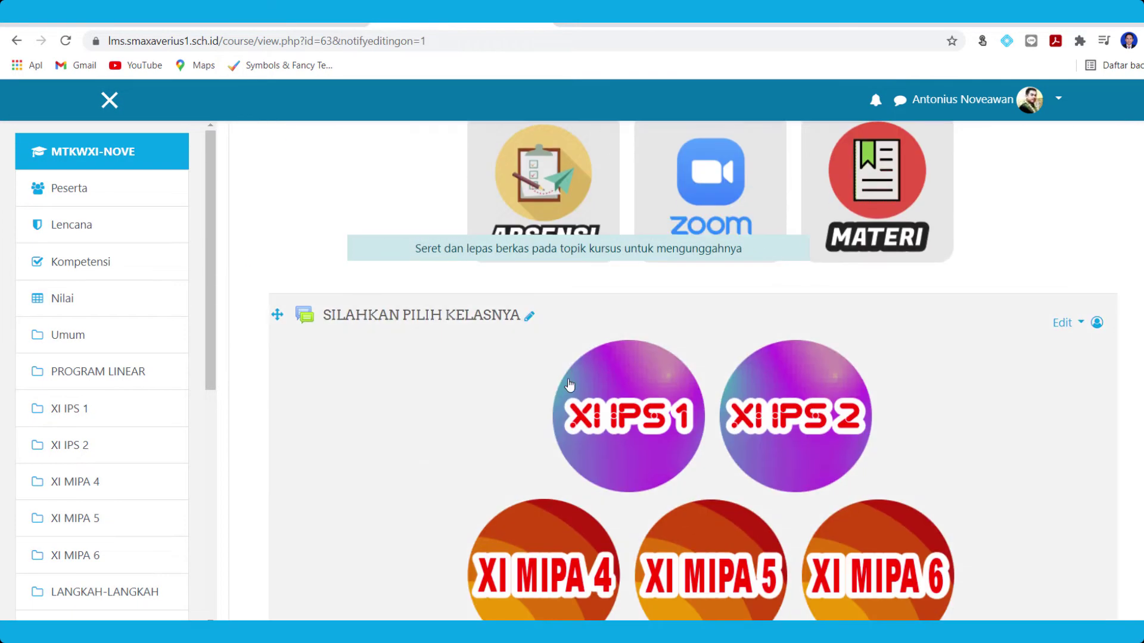
scroll(569, 386, down, 12)
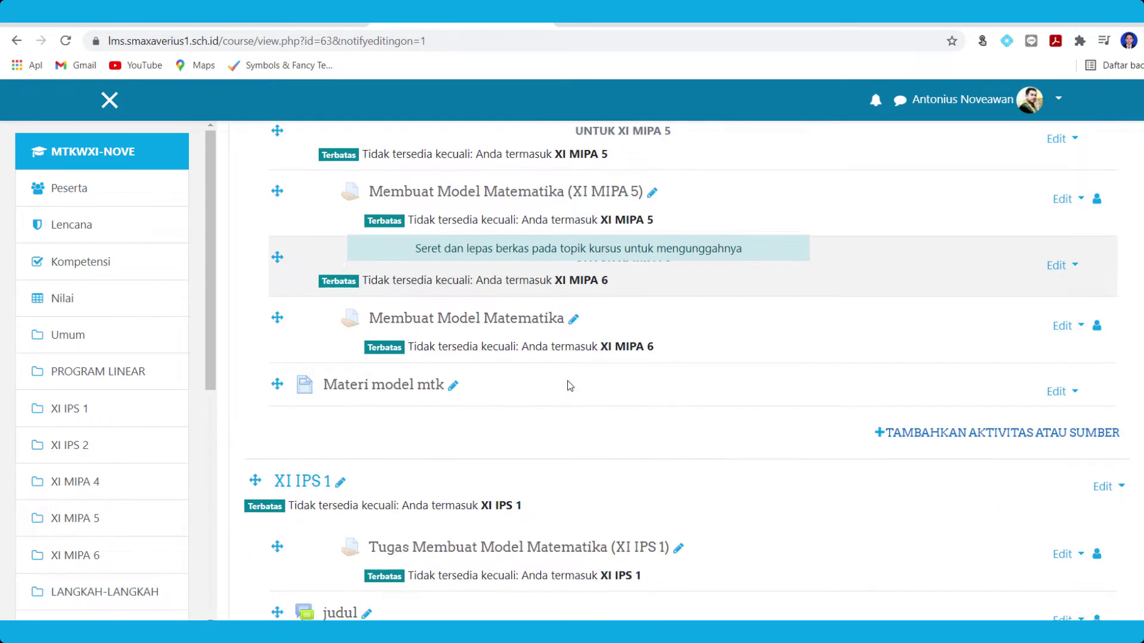
scroll(357, 402, up, 3)
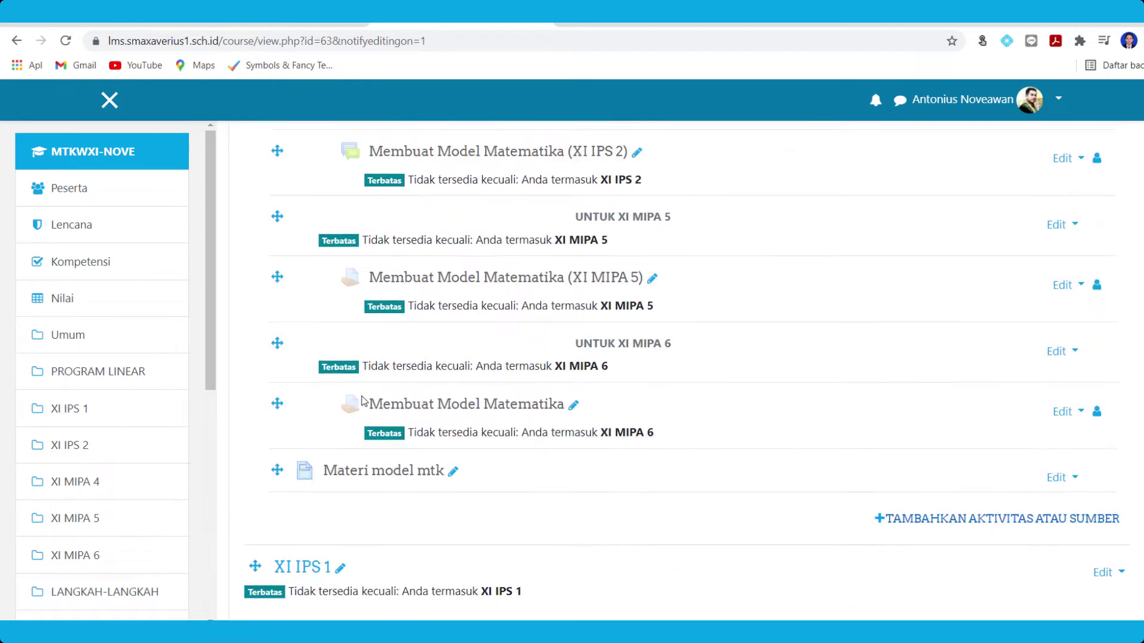
scroll(367, 397, down, 4)
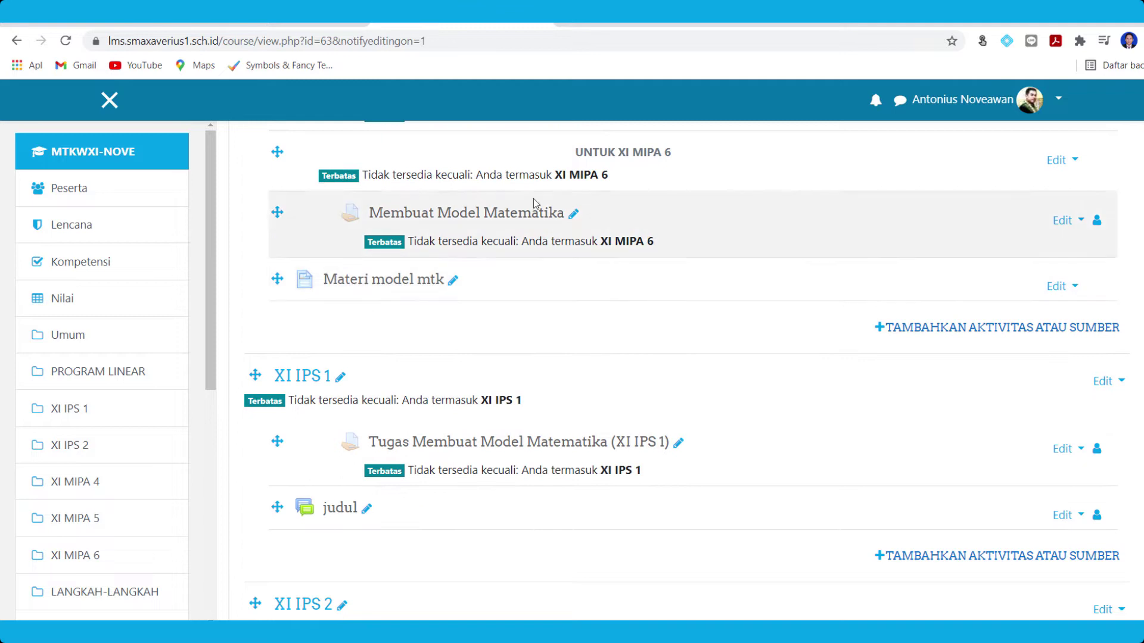
drag(619, 244, 612, 244)
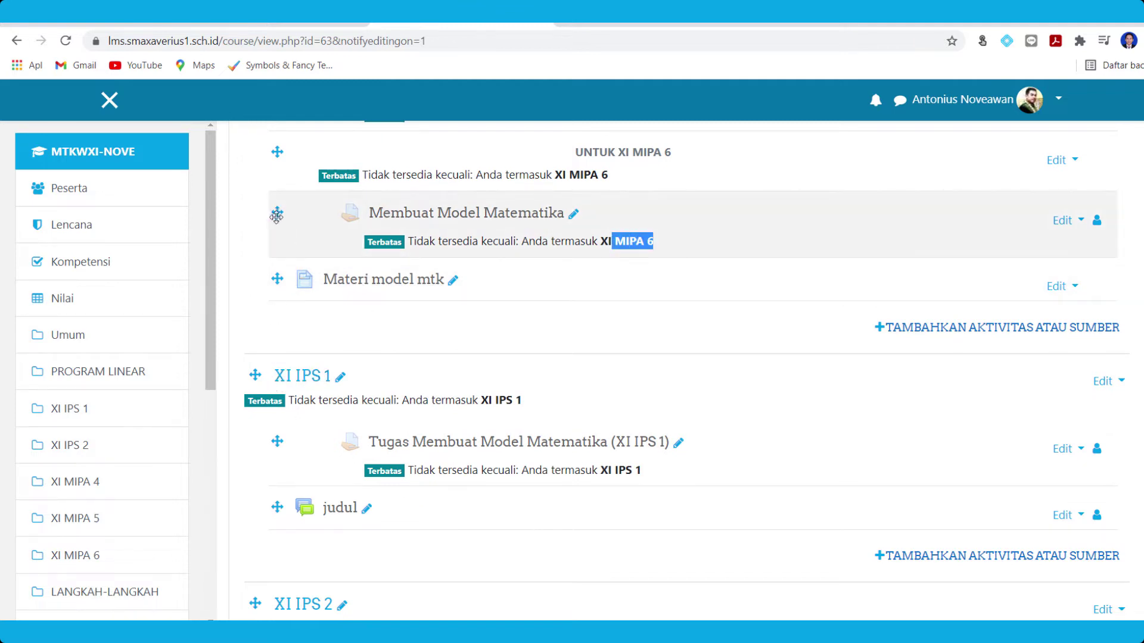
Move the XI MIPA 6 Membuat Model Matematika assignment from PROGRAM LINEAR into the XI MIPA 6 section
drag(276, 216, 315, 476)
scroll(314, 475, down, 4)
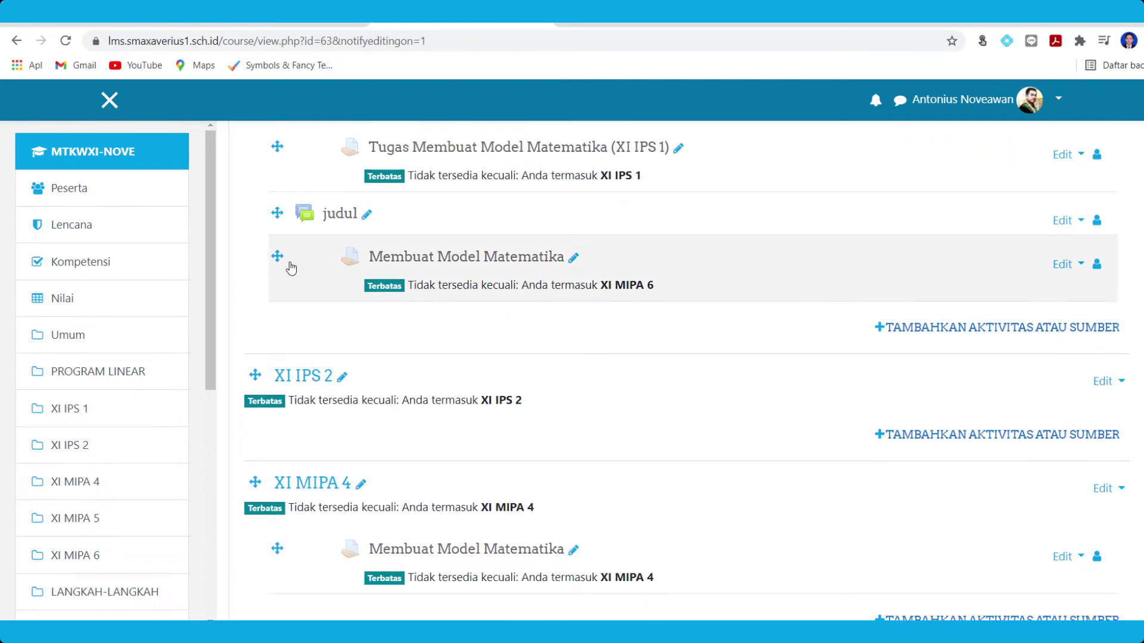
drag(277, 258, 294, 425)
scroll(299, 409, down, 5)
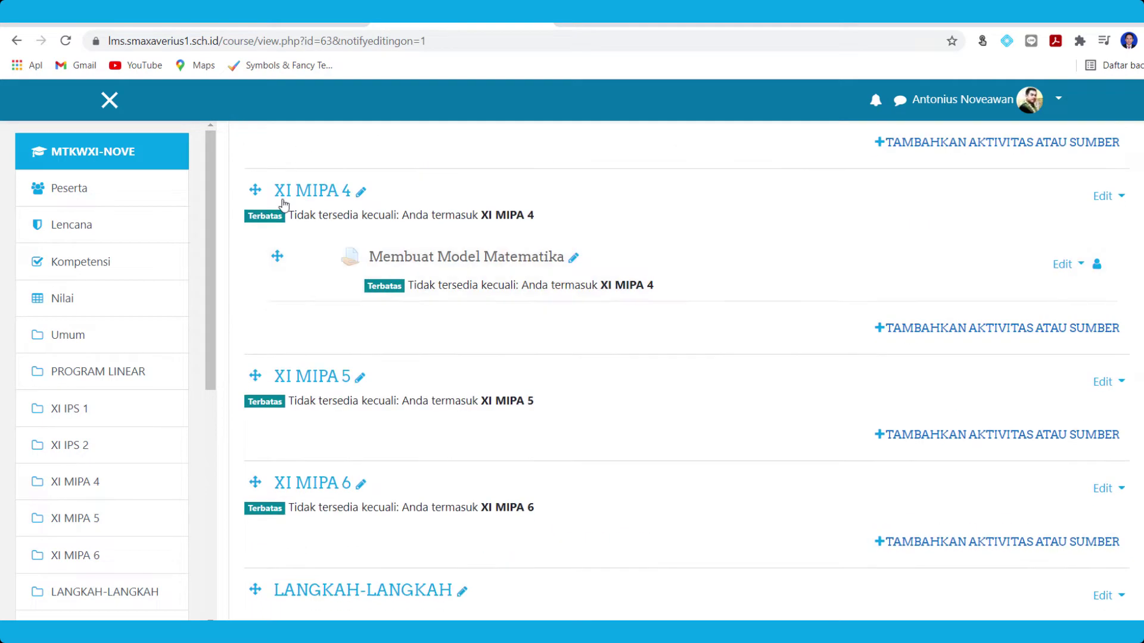
scroll(289, 205, up, 1)
drag(277, 147, 348, 581)
scroll(704, 454, down, 3)
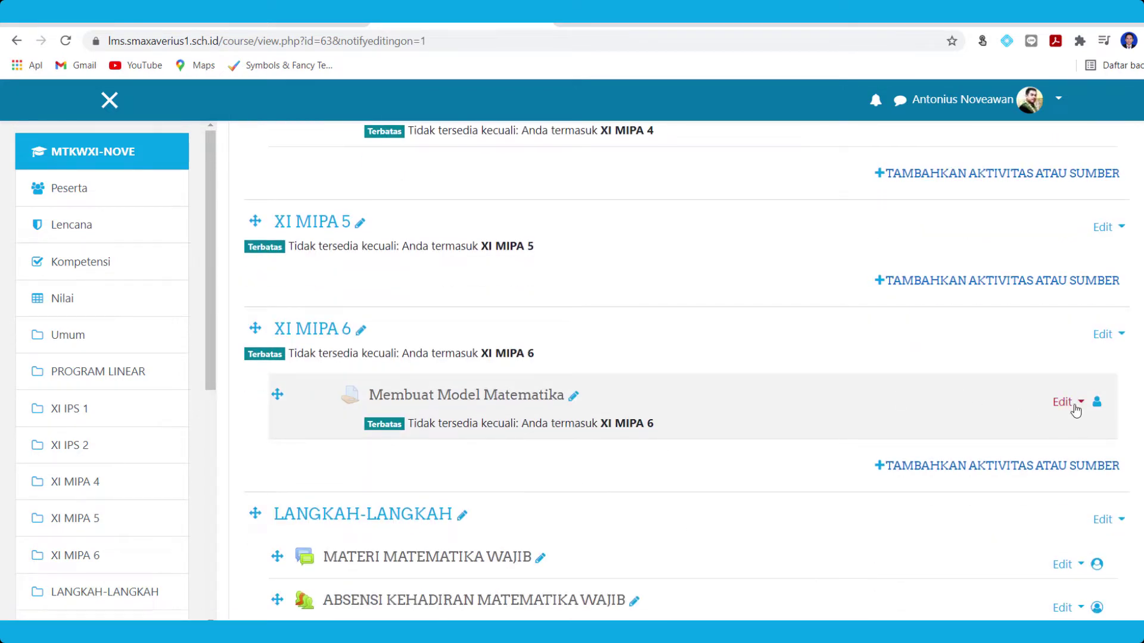
Indent the Membuat Model Matematika assignment in XI MIPA 6 one level, and shift it back one level
click(1075, 410)
click(1027, 442)
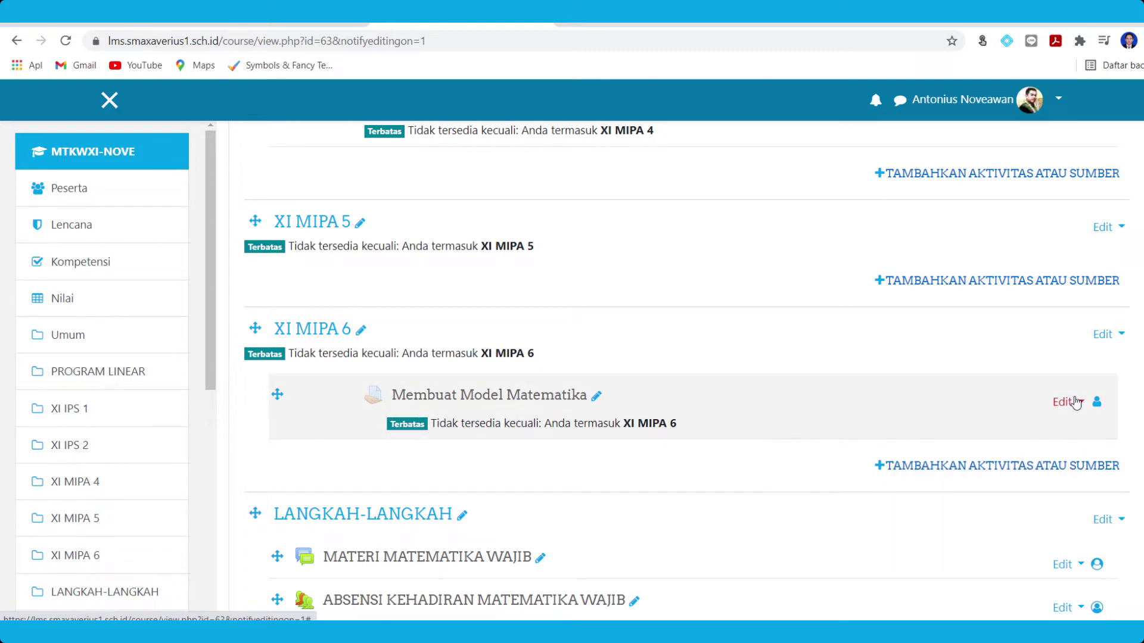
click(1075, 404)
click(977, 468)
Shift the Membuat Model Matematika assignment in XI MIPA 6 two levels to the left, removing its indentation
click(1069, 402)
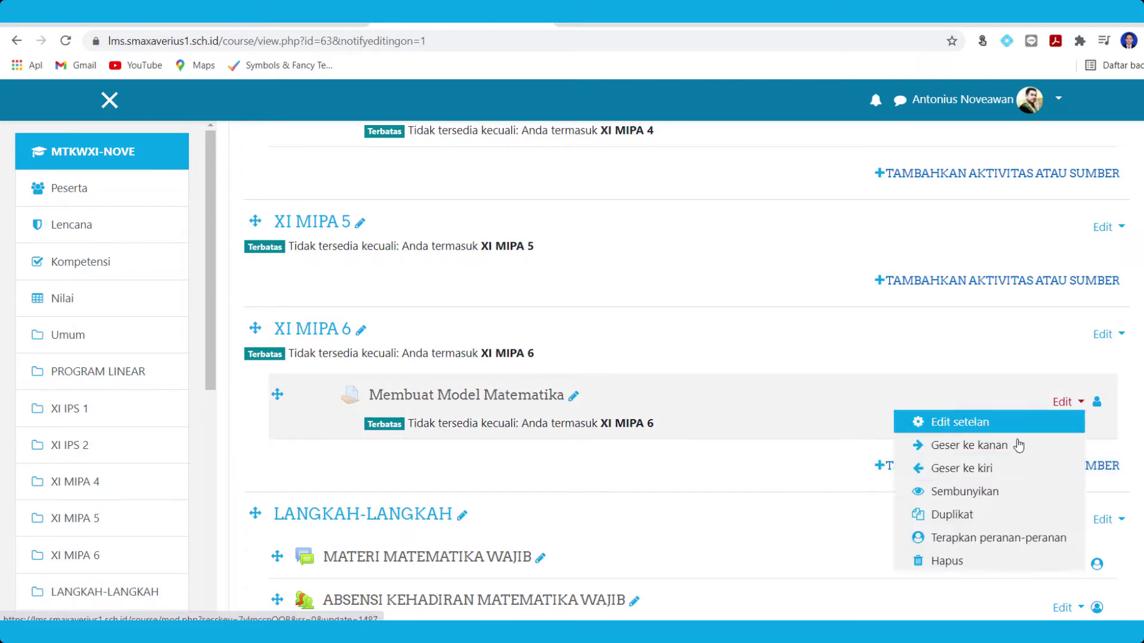
click(1003, 470)
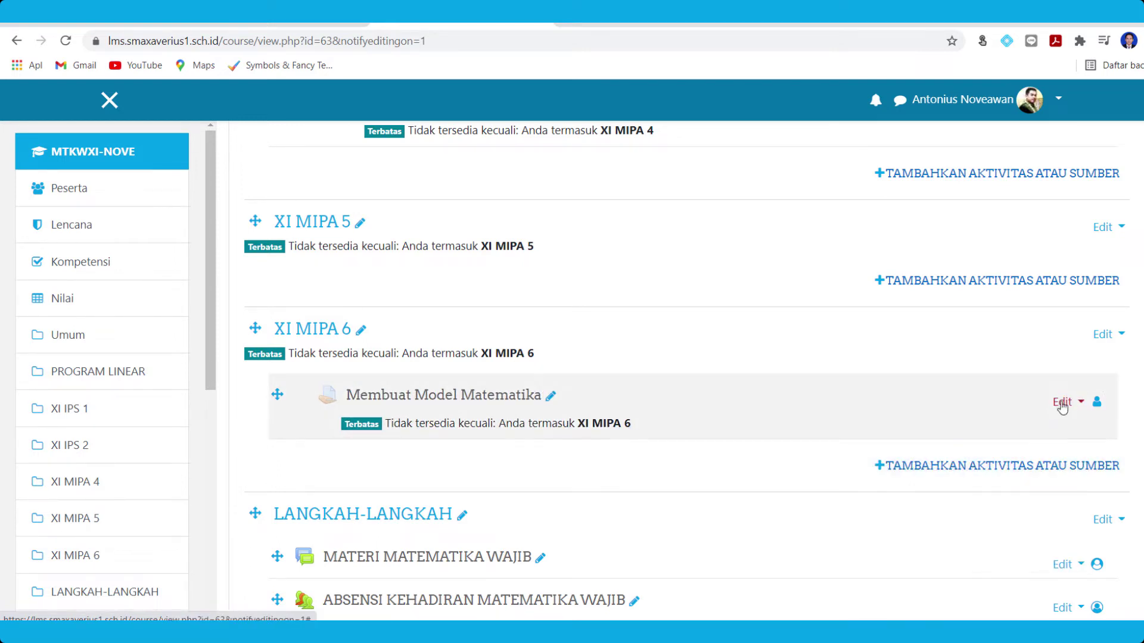
click(1062, 403)
click(1003, 468)
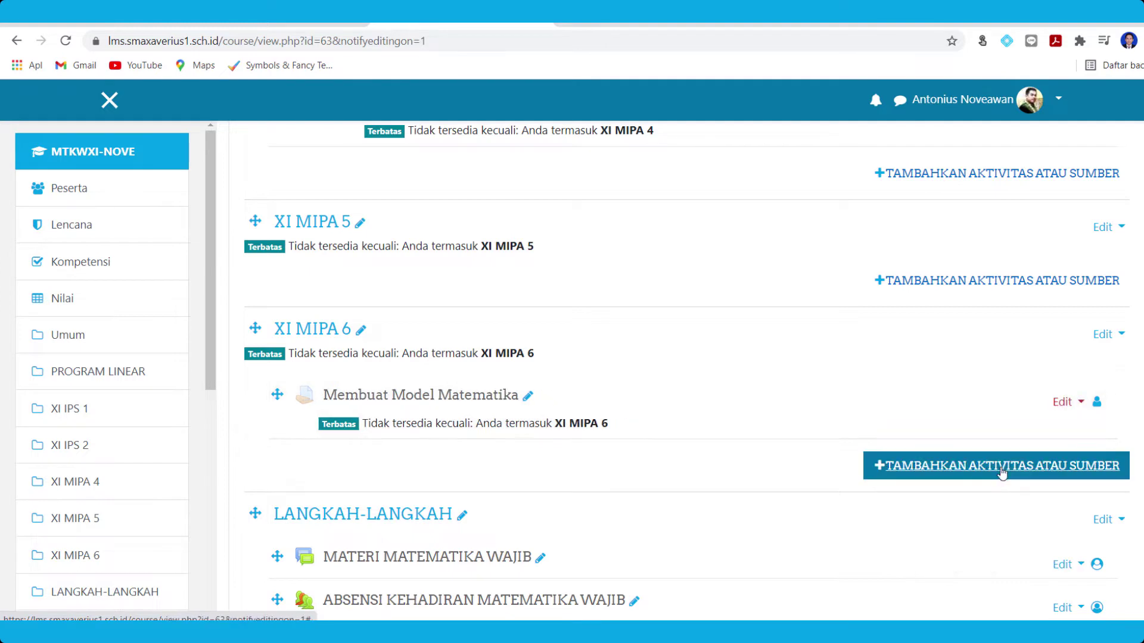
click(1065, 403)
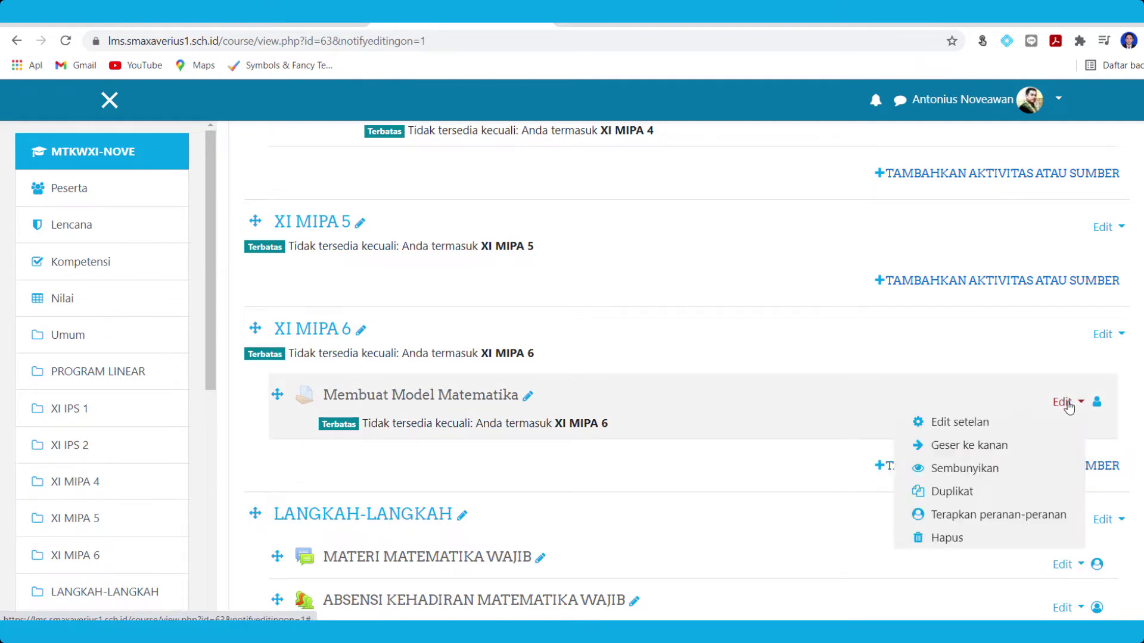
click(245, 408)
scroll(357, 358, up, 20)
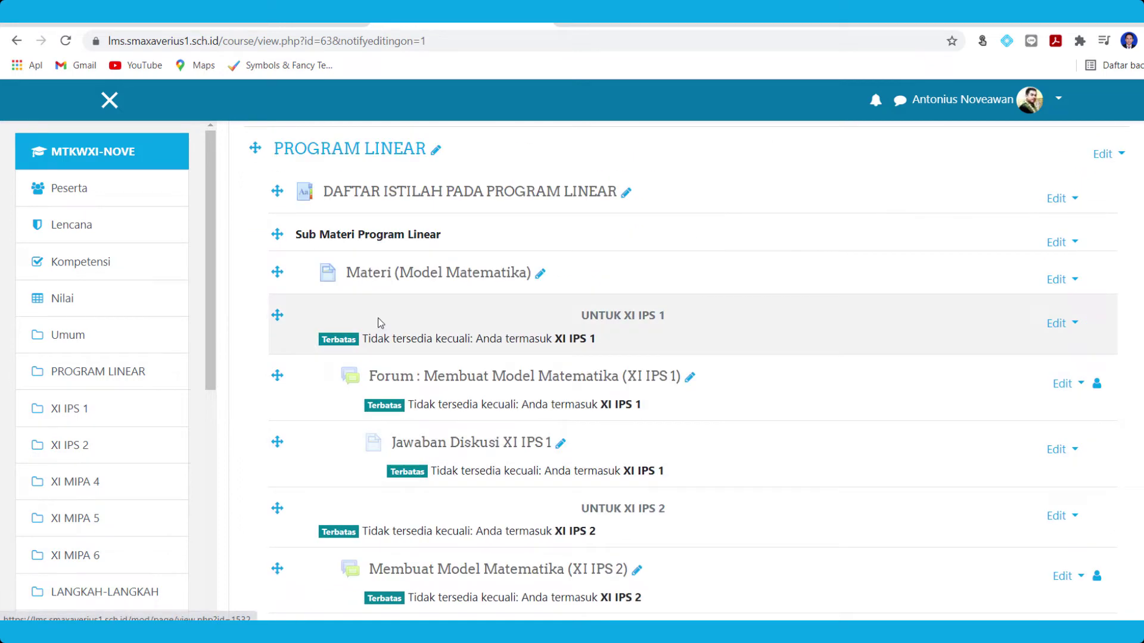
Move the Membuat Model Matematika (XI MIPA 5) assignment from PROGRAM LINEAR into the XI MIPA 5 section
scroll(378, 317, up, 4)
scroll(449, 335, down, 6)
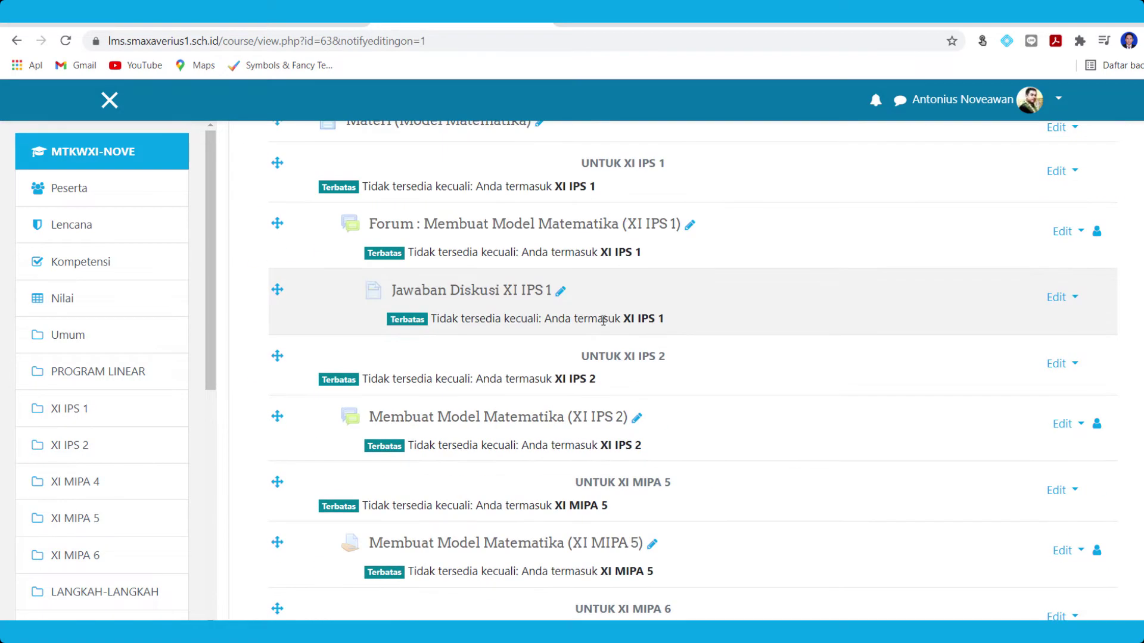
scroll(603, 320, down, 5)
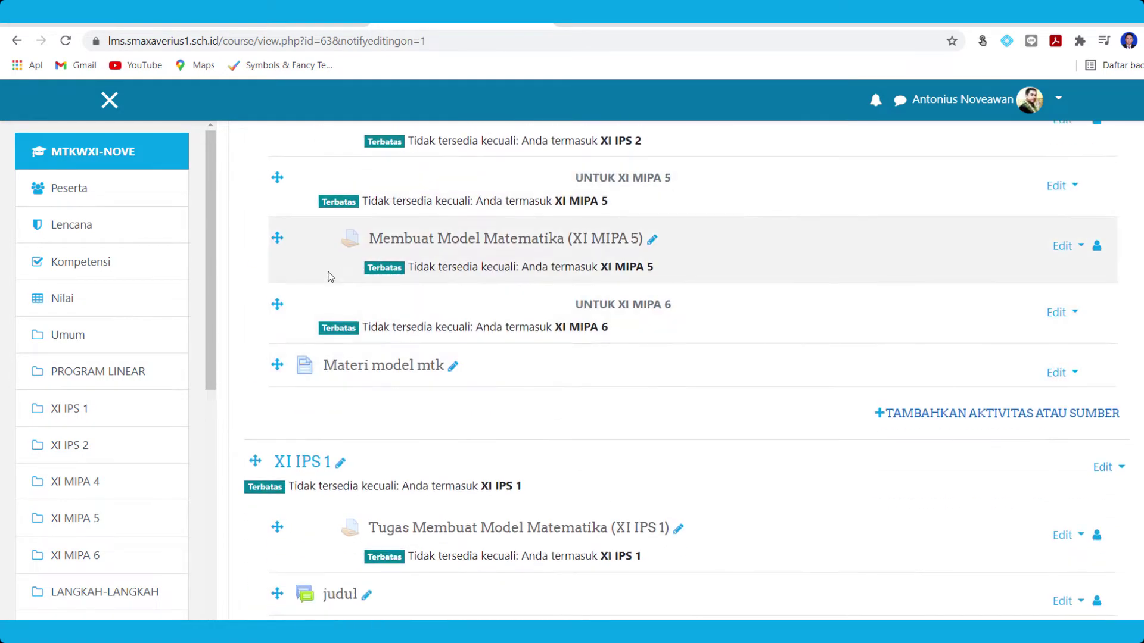
scroll(330, 277, down, 1)
drag(277, 162, 288, 524)
scroll(301, 274, down, 4)
scroll(278, 230, up, 1)
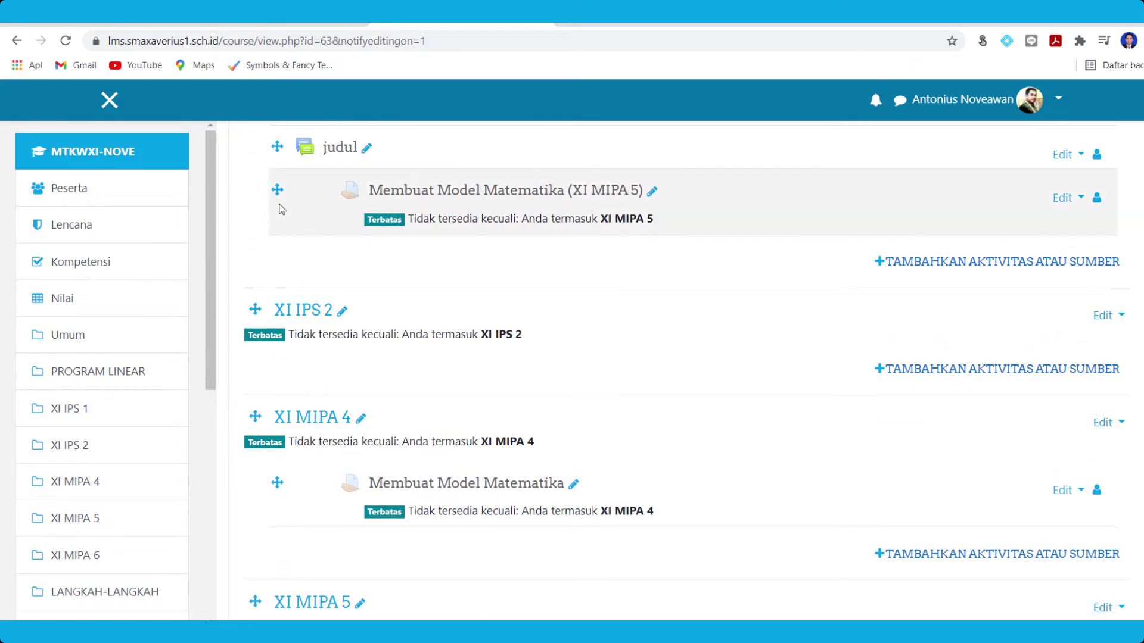
drag(280, 206, 325, 505)
click(265, 219)
drag(288, 331, 306, 500)
scroll(298, 416, down, 3)
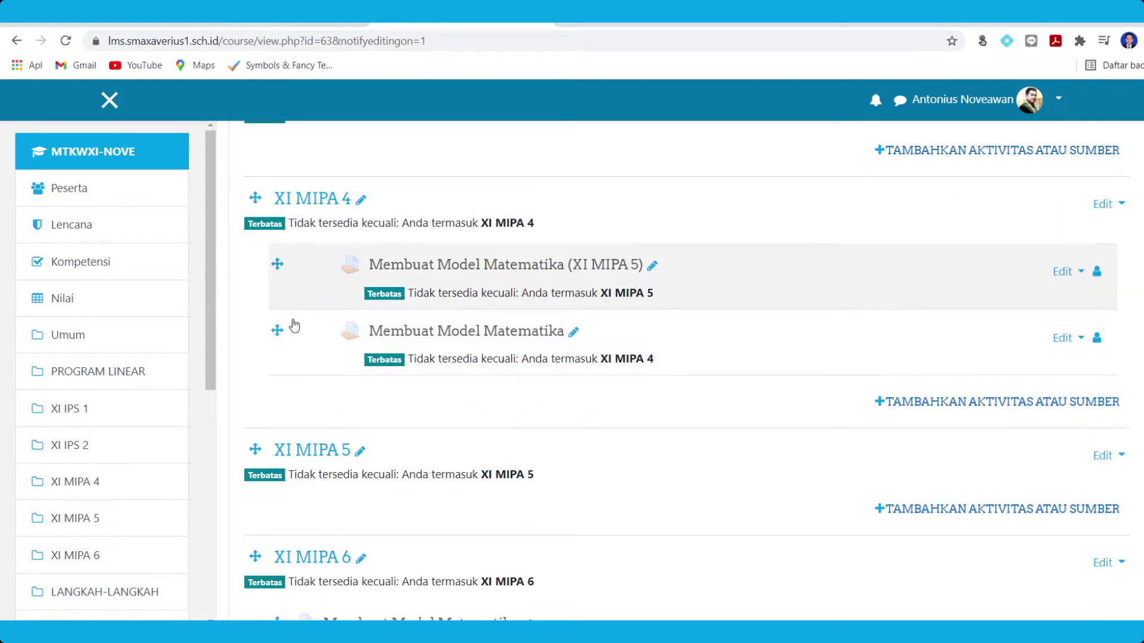
drag(293, 325, 341, 489)
Turn off edit mode and review the course page's list of class sections
scroll(417, 453, up, 3)
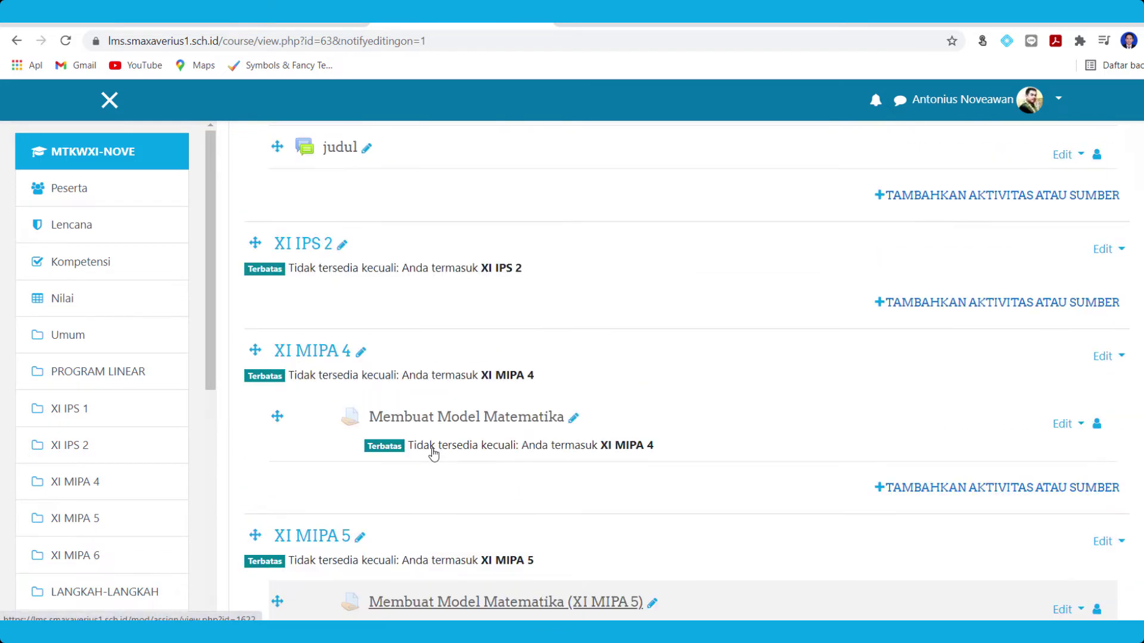
scroll(433, 454, up, 15)
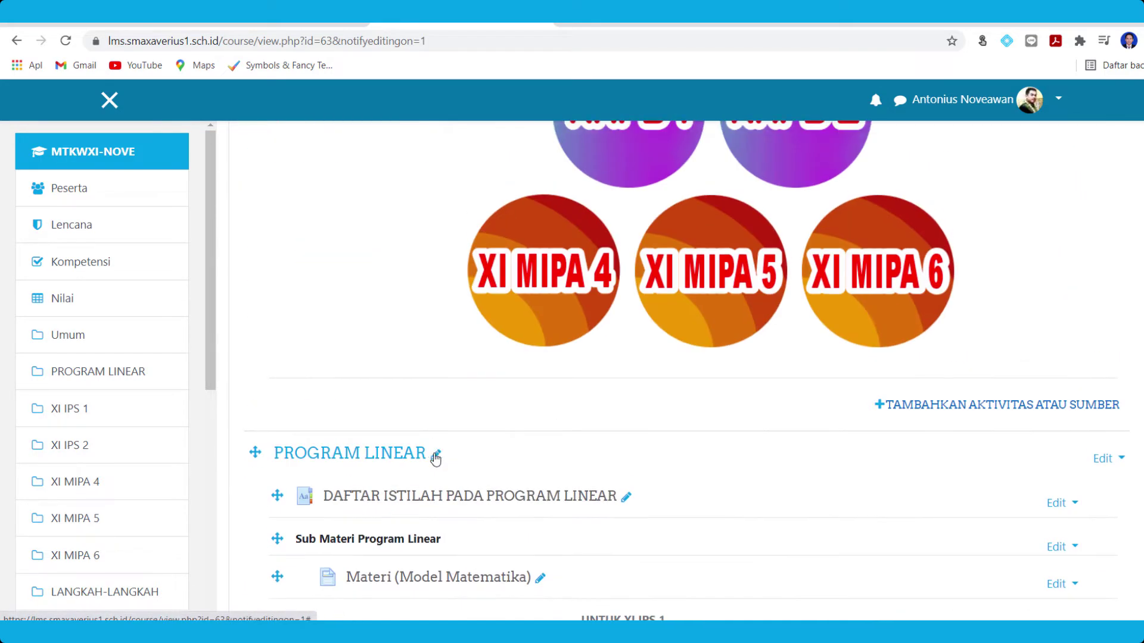
scroll(435, 458, down, 15)
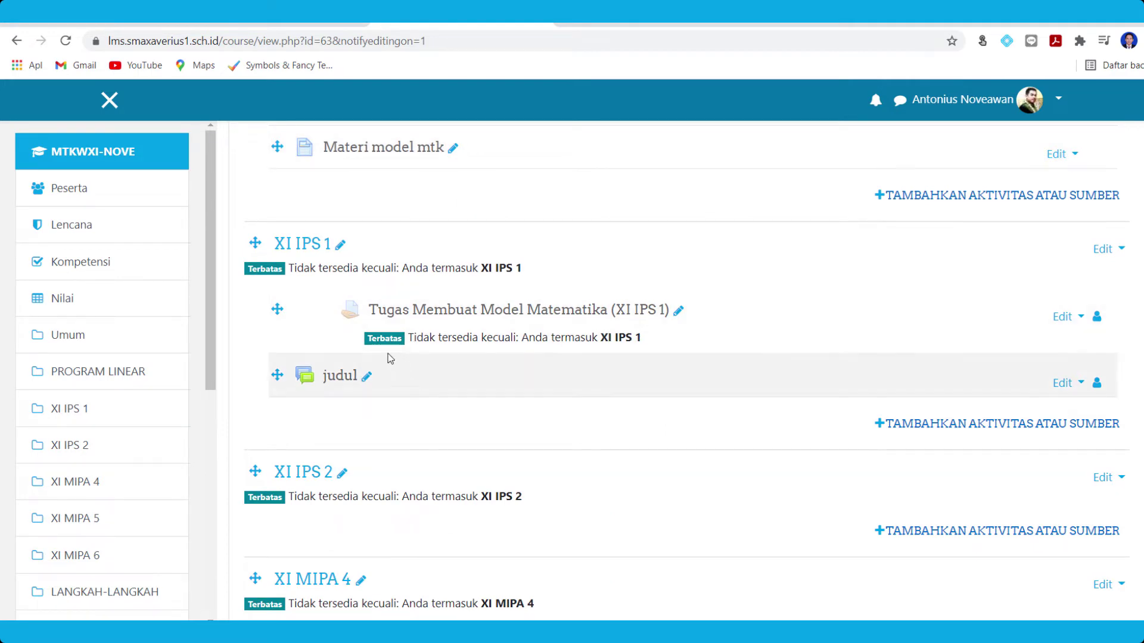
scroll(389, 355, up, 10)
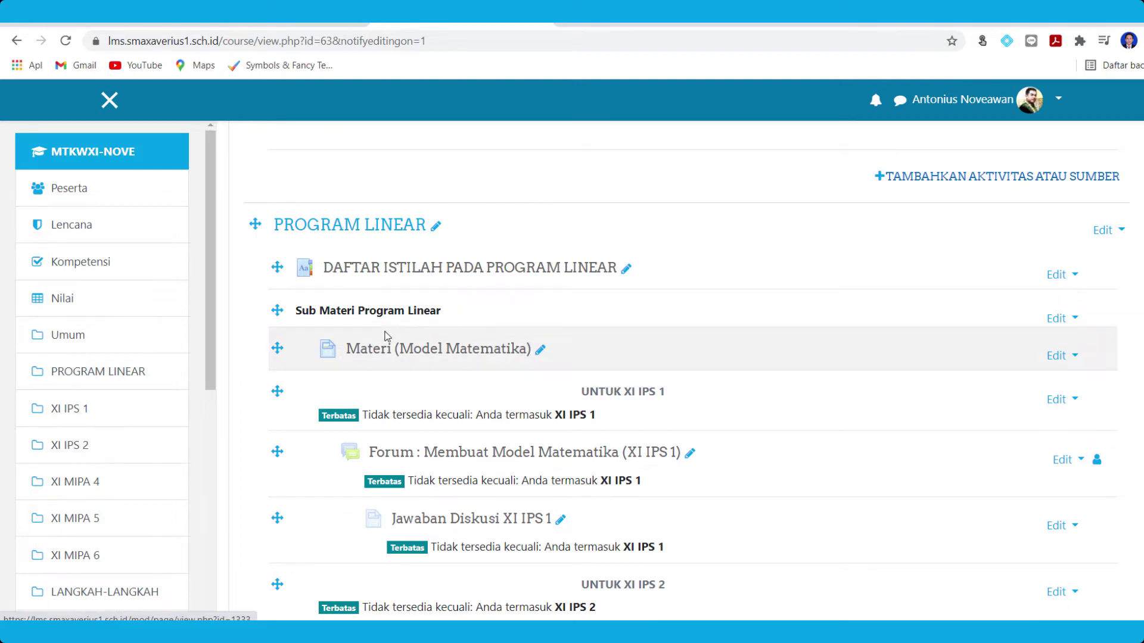
scroll(820, 327, up, 15)
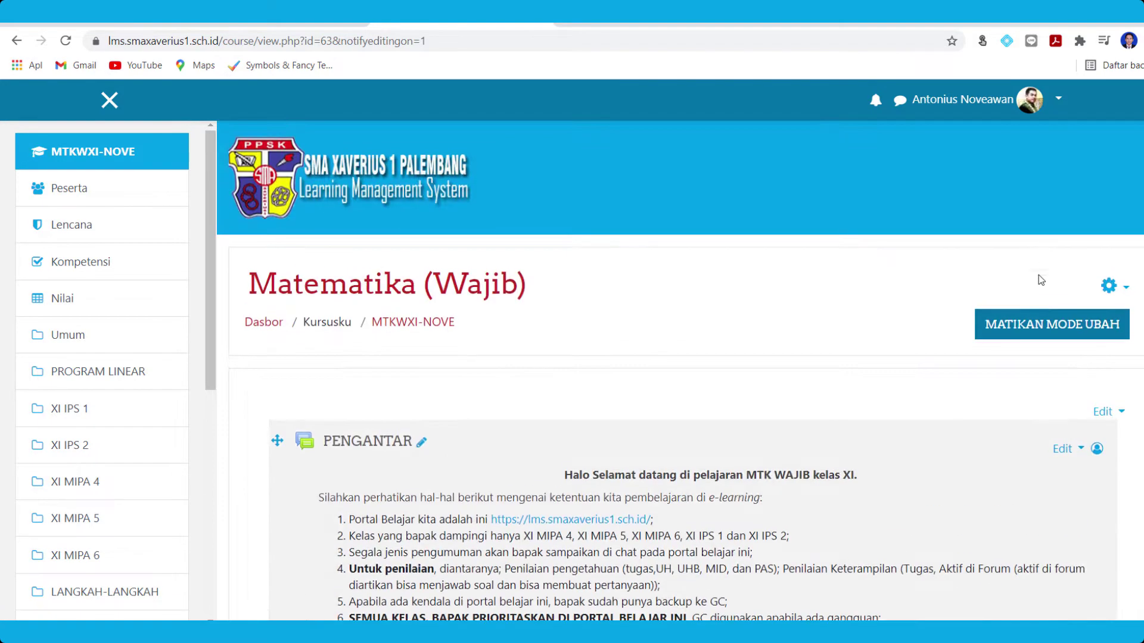
click(1020, 325)
scroll(728, 327, down, 8)
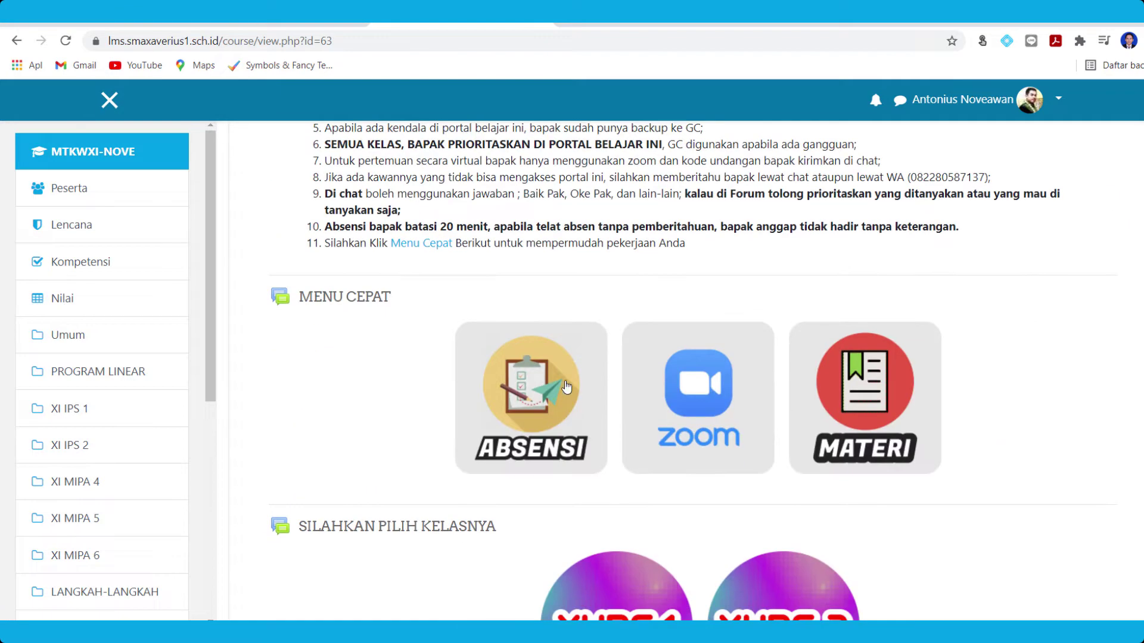
scroll(566, 388, down, 1)
scroll(354, 361, down, 8)
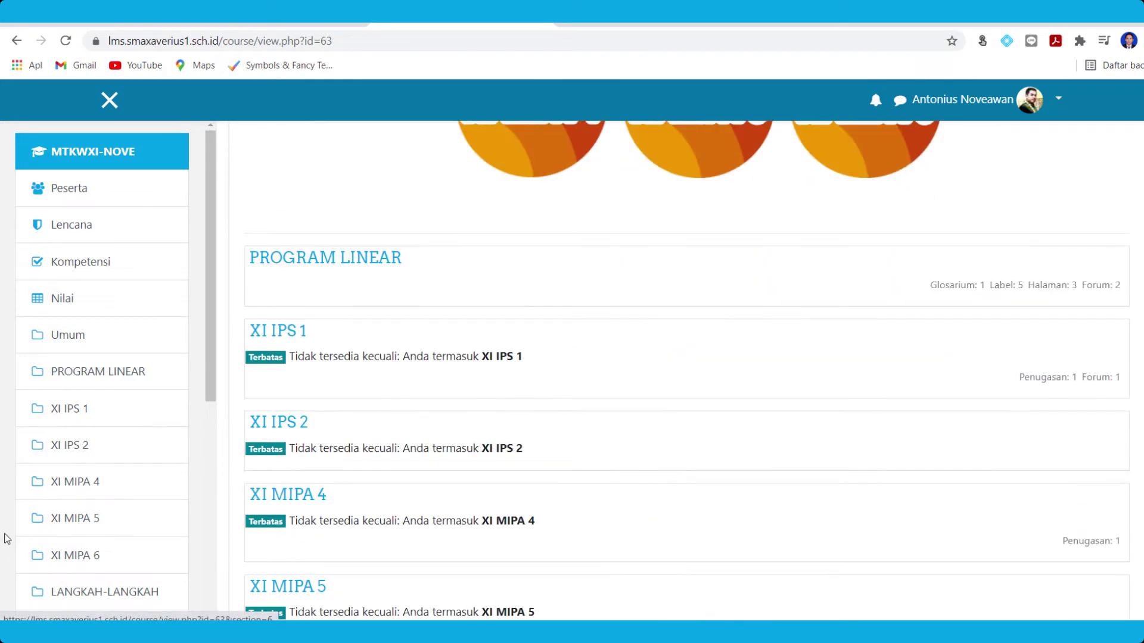
Open the XI IPS 1 section on its own page and review its activities
click(70, 419)
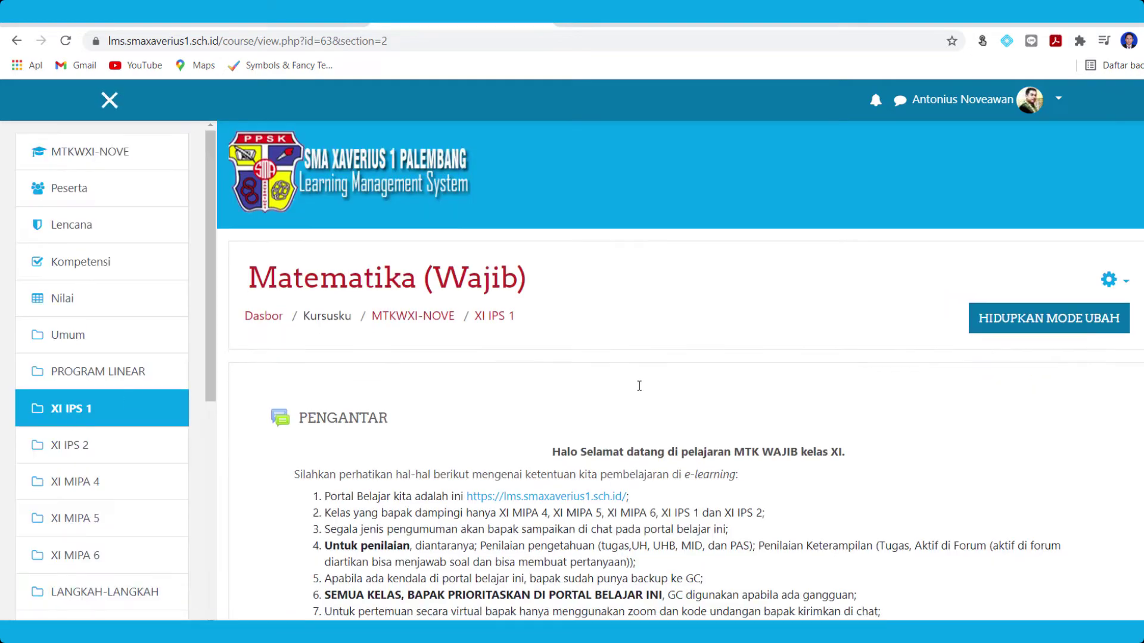
scroll(641, 392, down, 10)
scroll(639, 417, down, 6)
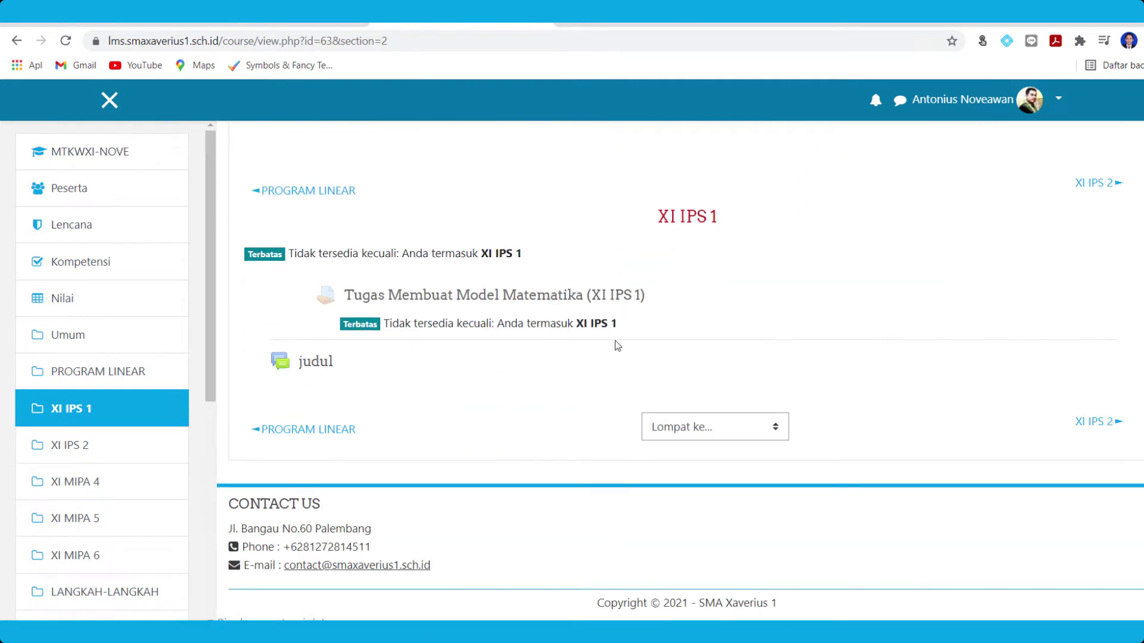
scroll(614, 343, up, 5)
scroll(603, 346, up, 10)
scroll(605, 344, down, 5)
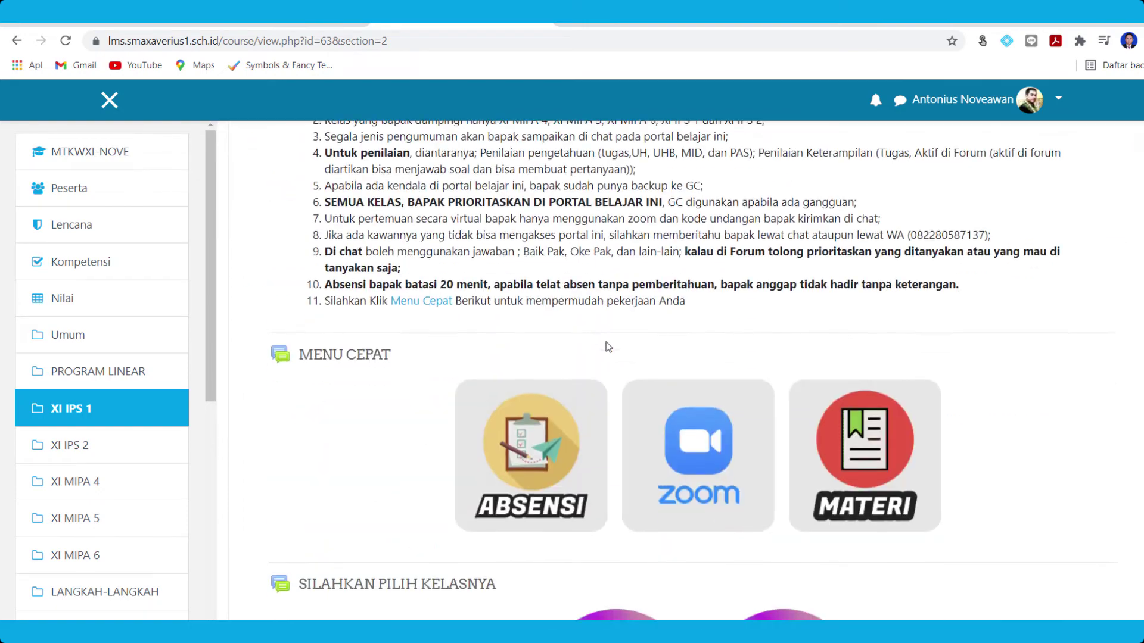
Turn edit mode back on for the XI IPS 1 section page
scroll(606, 346, up, 3)
scroll(605, 341, up, 3)
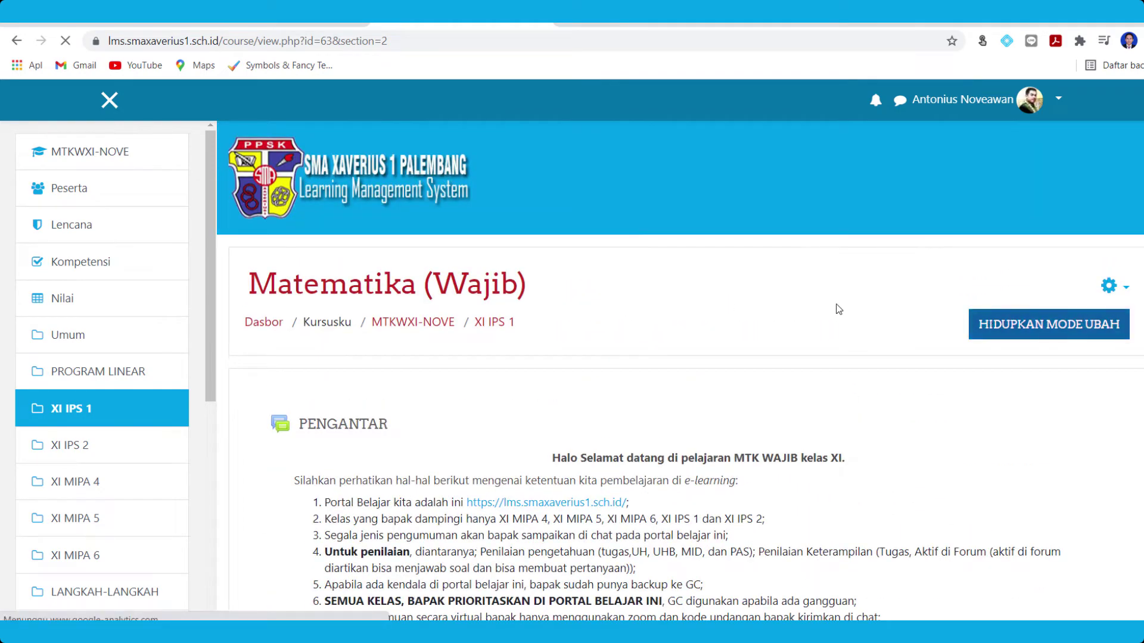
scroll(834, 311, down, 5)
scroll(828, 312, up, 3)
scroll(816, 313, down, 8)
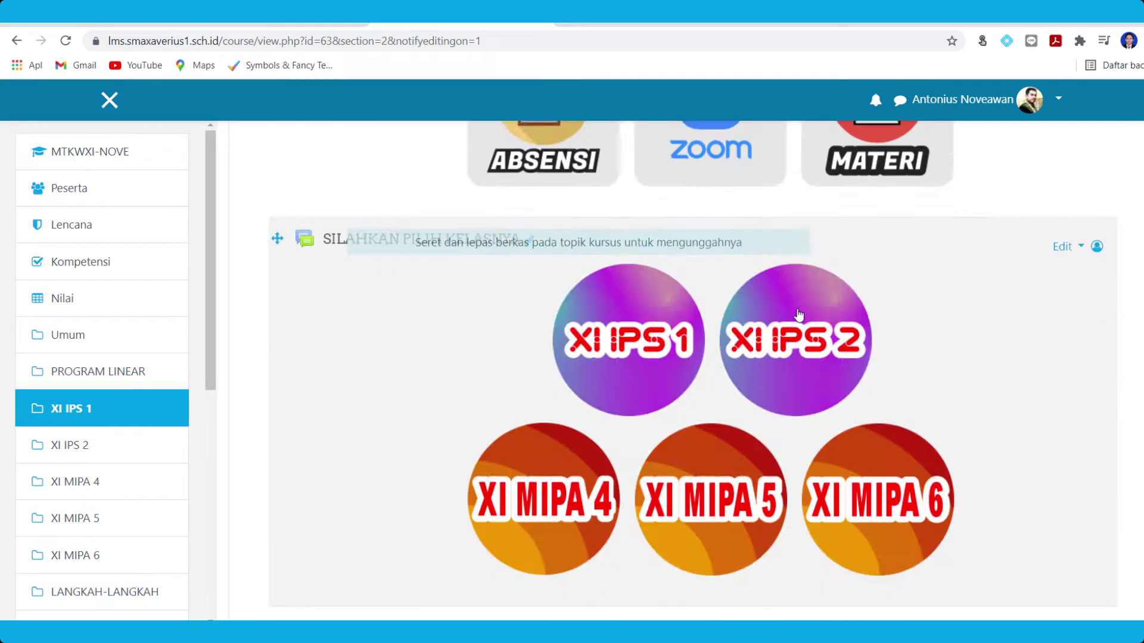
scroll(798, 315, down, 3)
scroll(595, 298, up, 1)
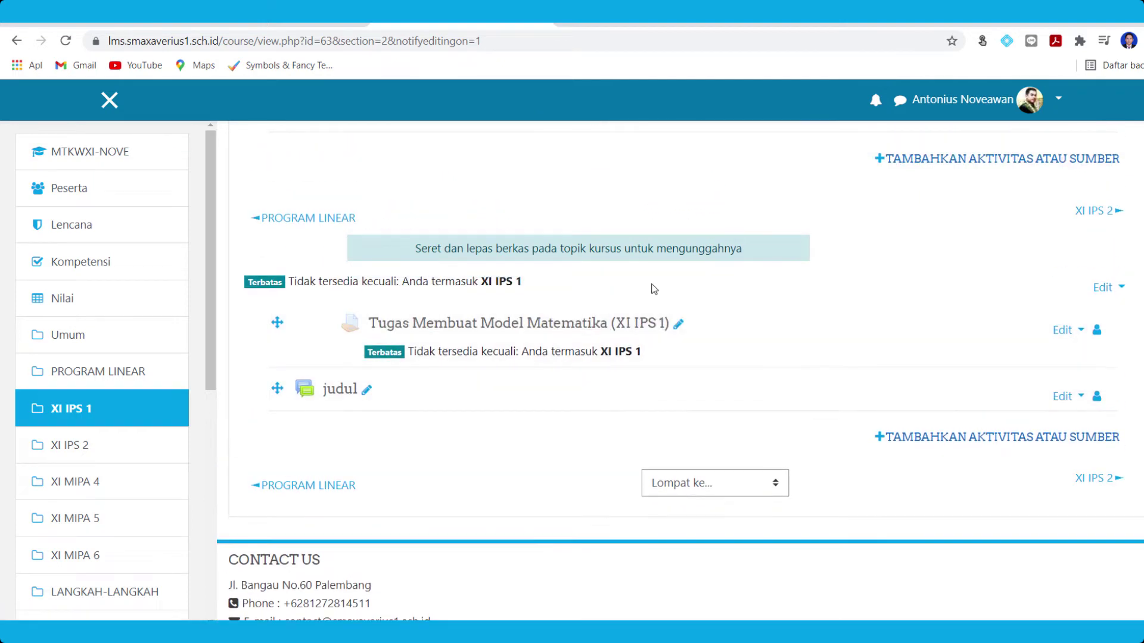
Add a new label to the XI IPS 1 section with the bold, centred text MATERI
scroll(822, 381, up, 1)
click(917, 516)
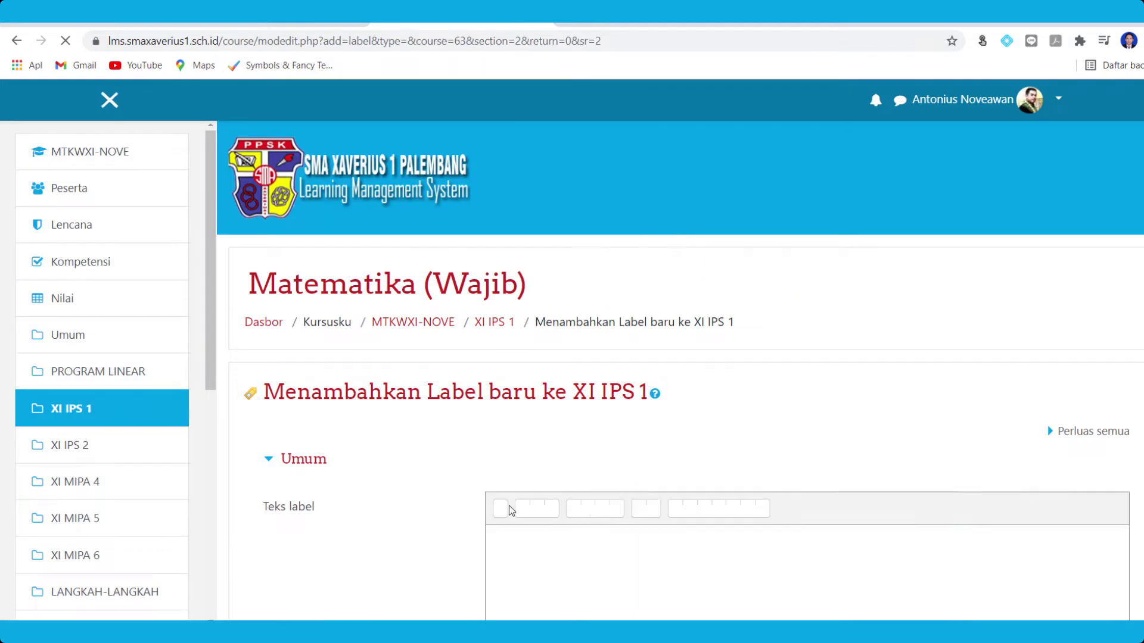
scroll(582, 421, down, 5)
click(584, 284)
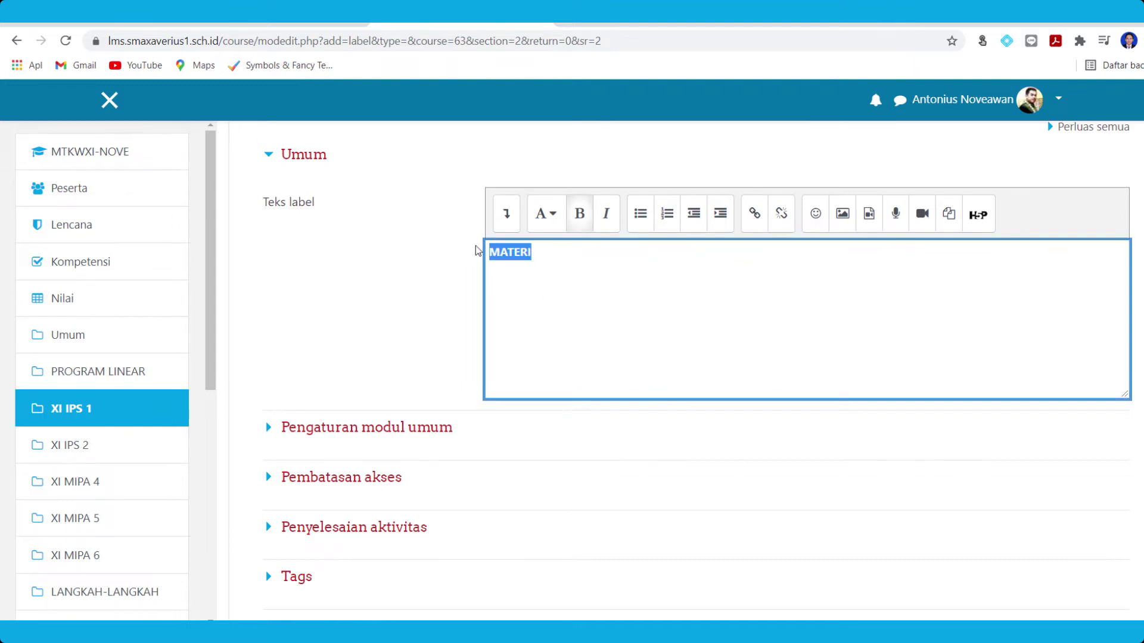
click(505, 224)
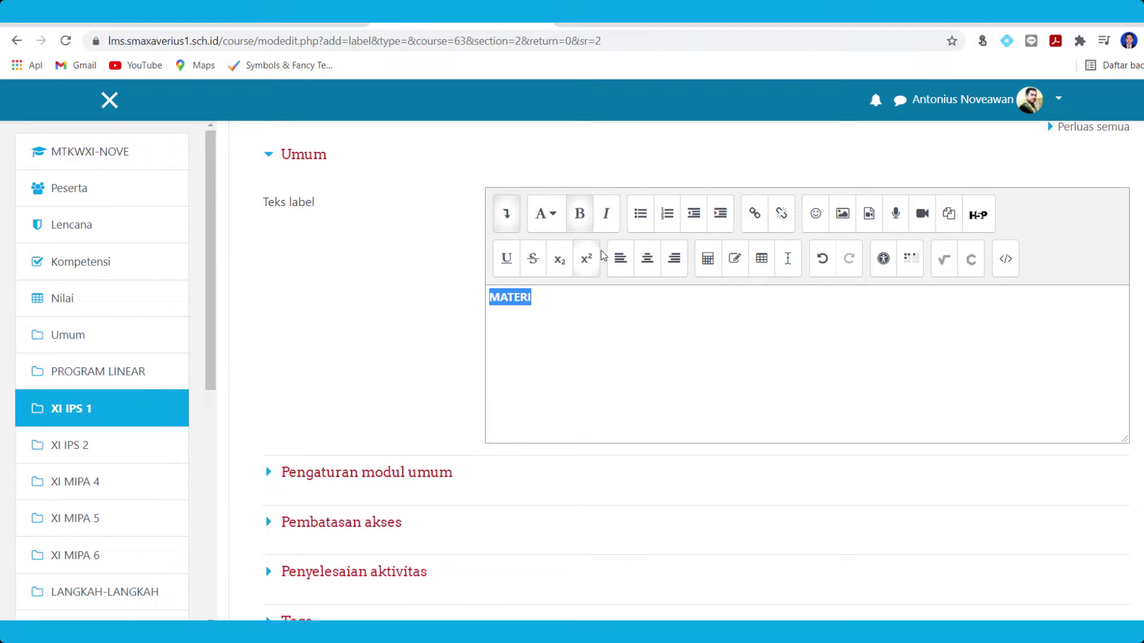
click(648, 260)
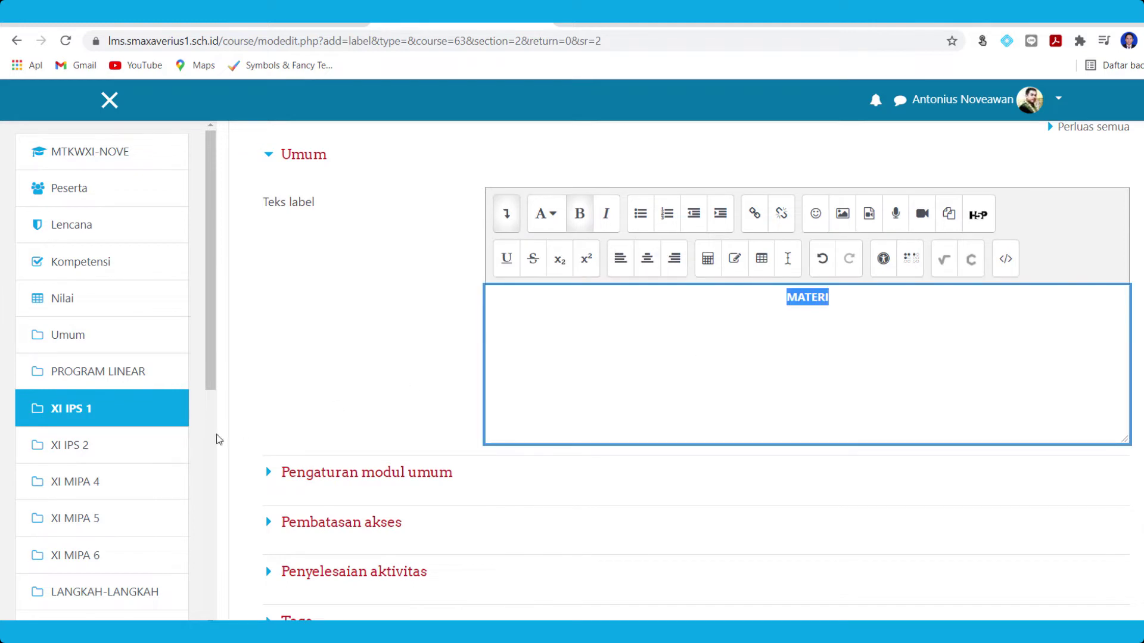
Set the MATERI label's completion tracking to not indicate activity completion, and save it back to the course
scroll(256, 439, down, 3)
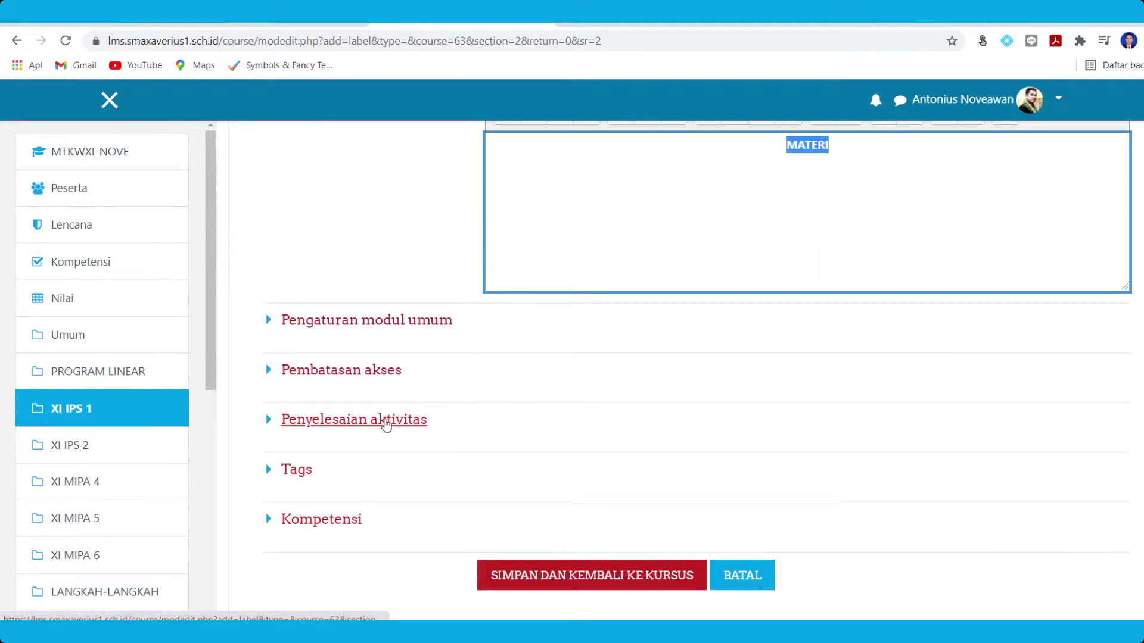
click(385, 420)
click(538, 468)
click(545, 490)
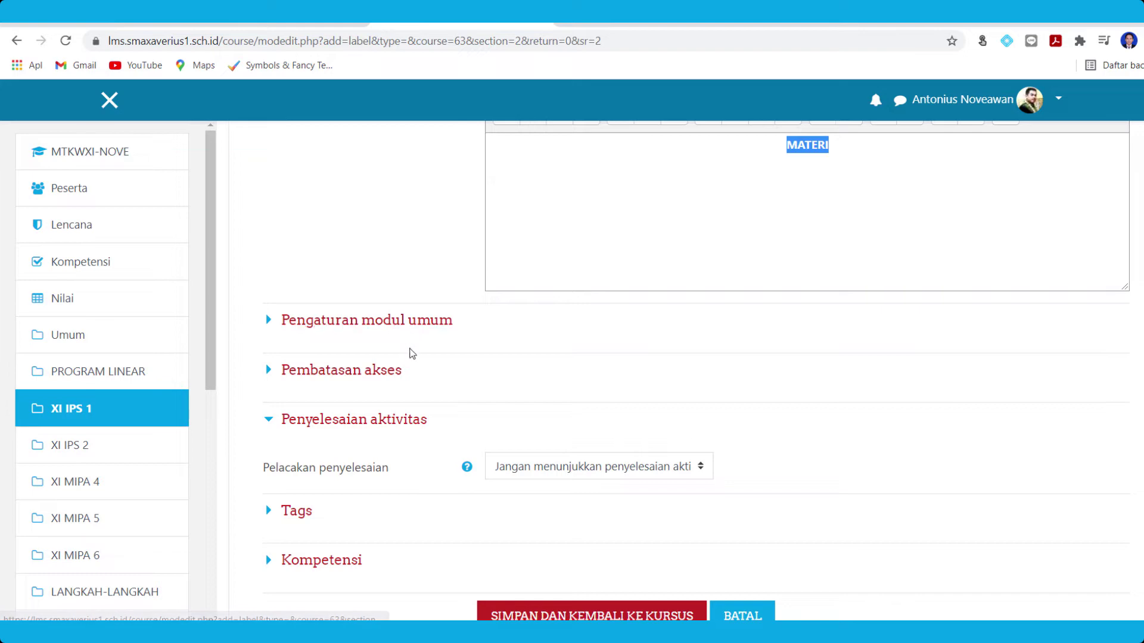
scroll(409, 352, up, 2)
scroll(411, 353, down, 2)
scroll(413, 355, down, 3)
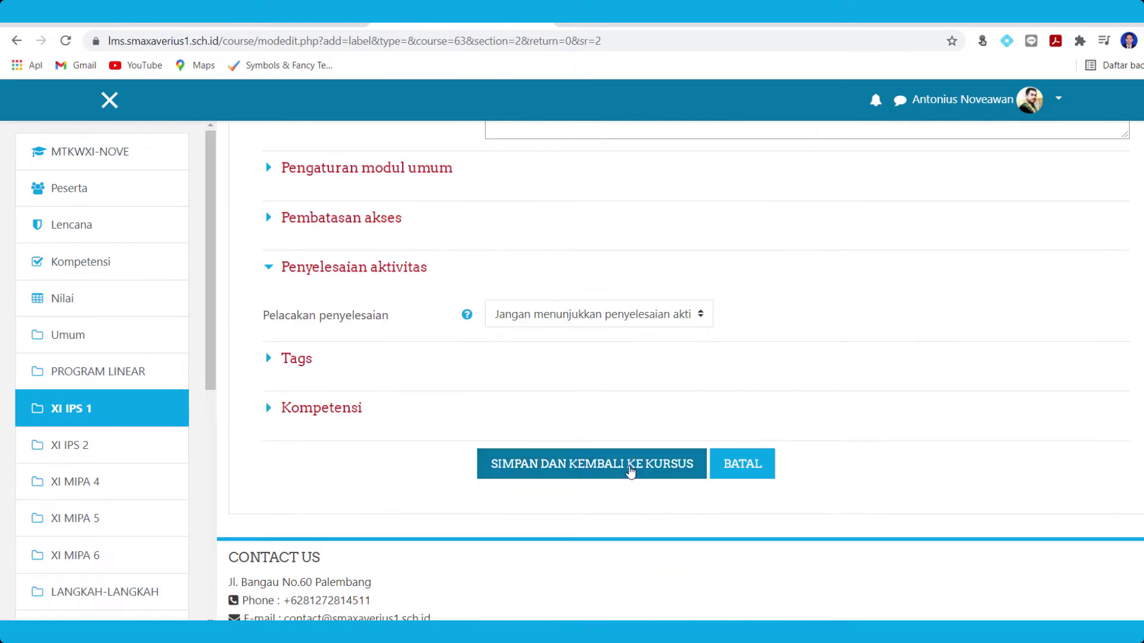
click(630, 471)
Move the MATERI label to the first position in the XI IPS 1 section and duplicate it
scroll(446, 396, down, 10)
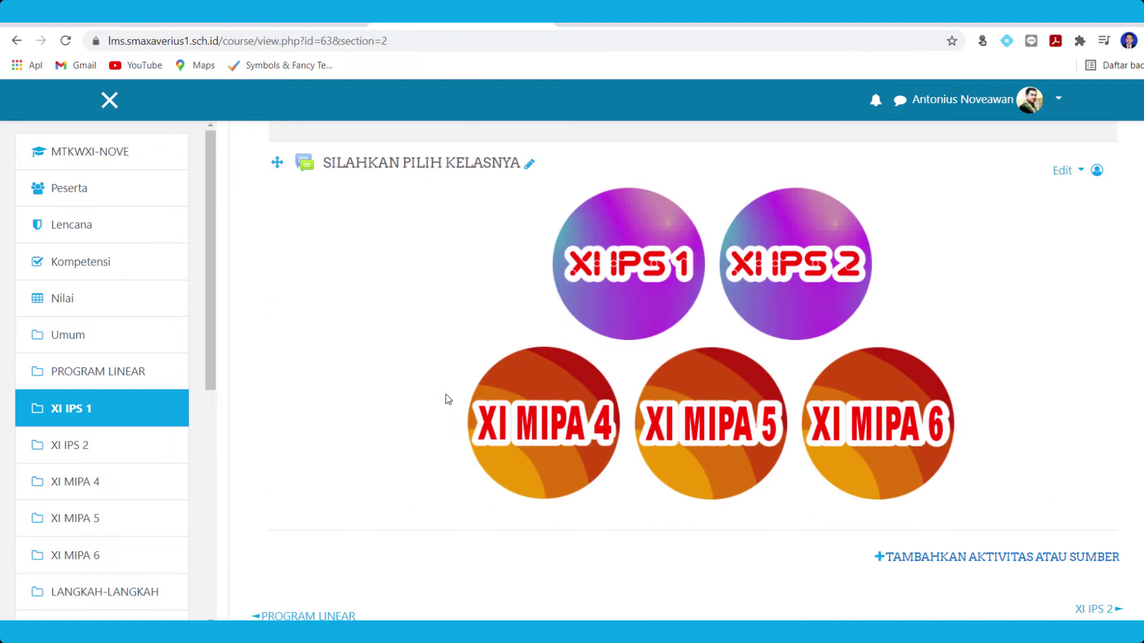
scroll(473, 408, down, 3)
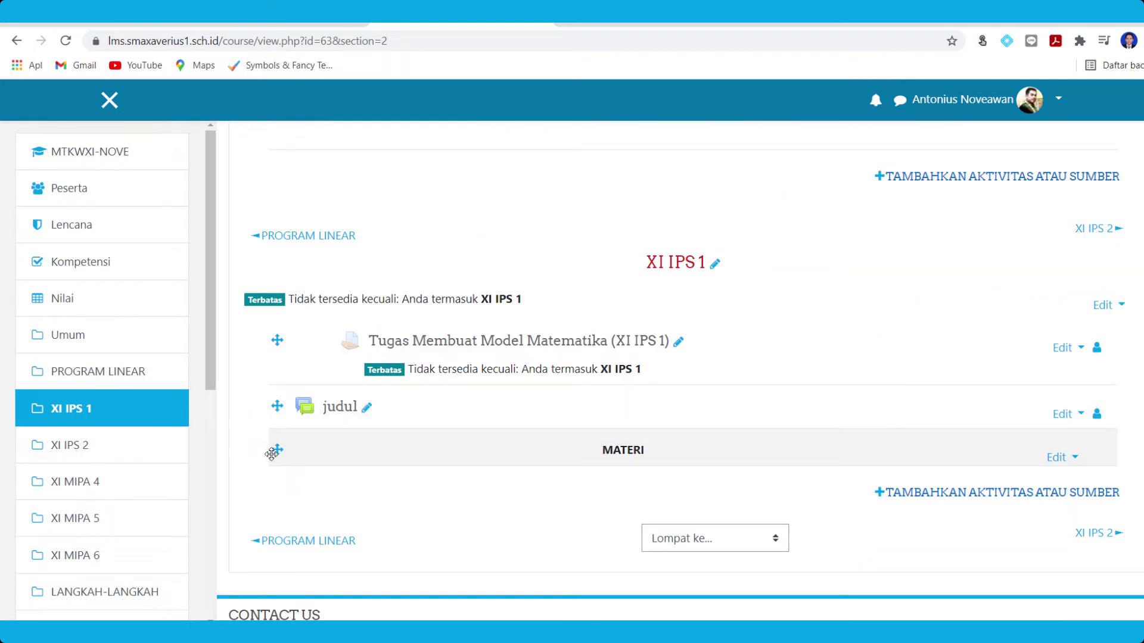
drag(271, 454, 281, 344)
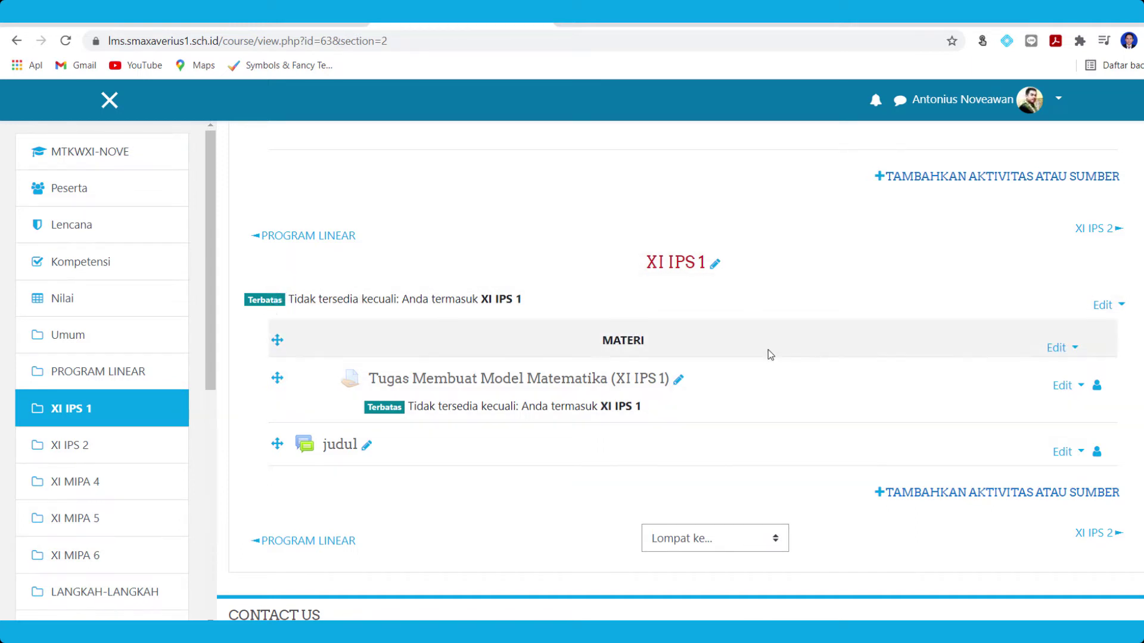
click(1057, 347)
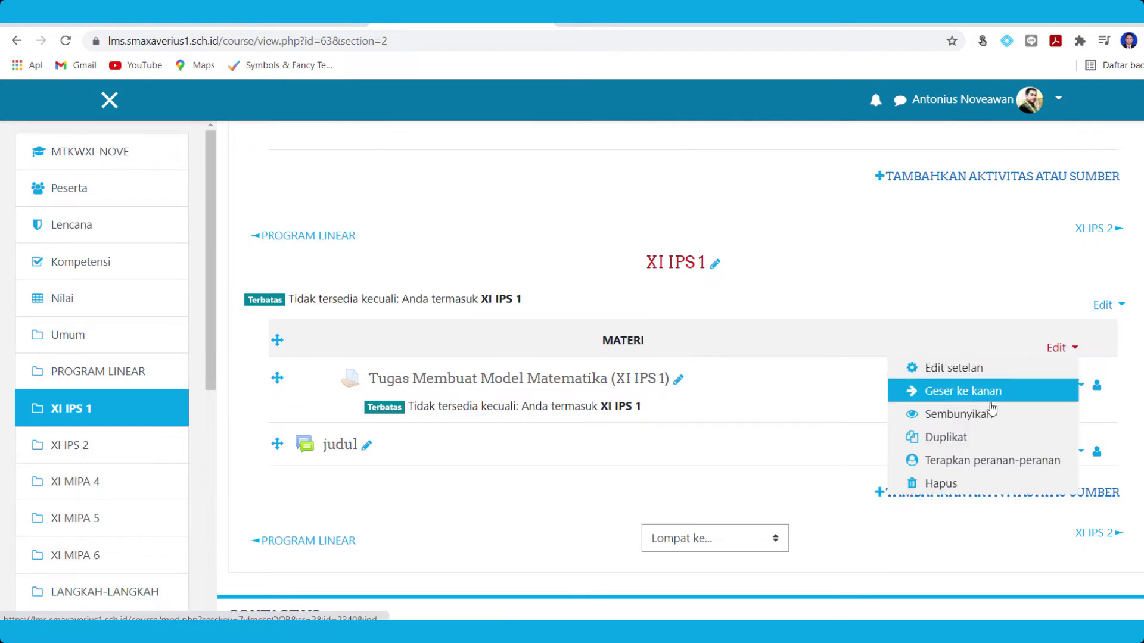
click(954, 439)
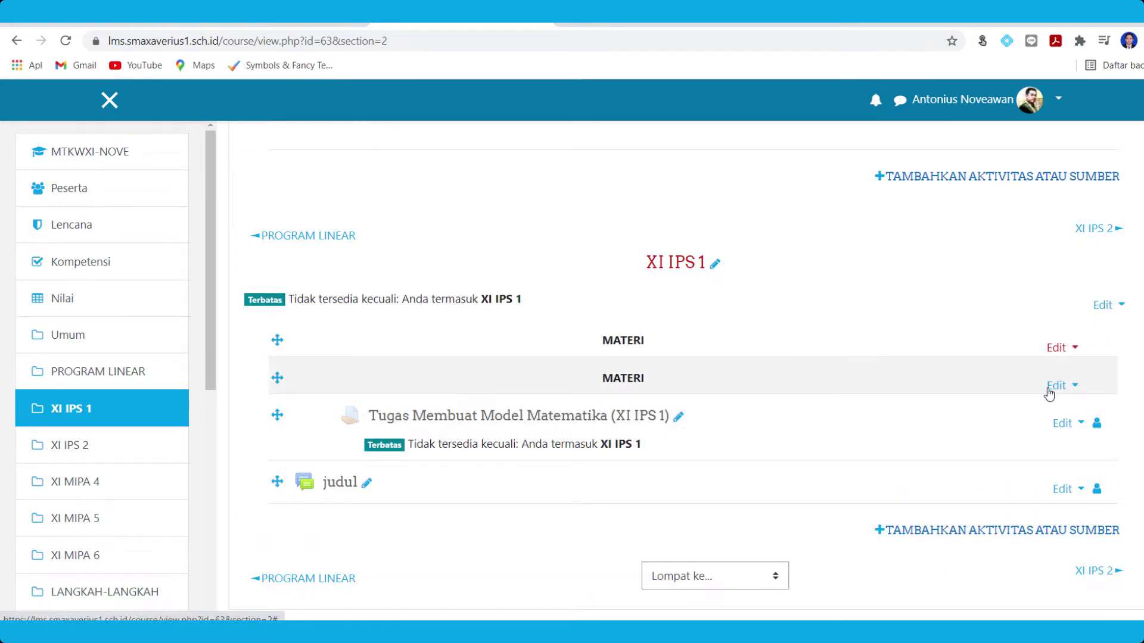
Change the text of the duplicated MATERI label to DISKUSI and save it back to the course
click(1053, 386)
click(954, 406)
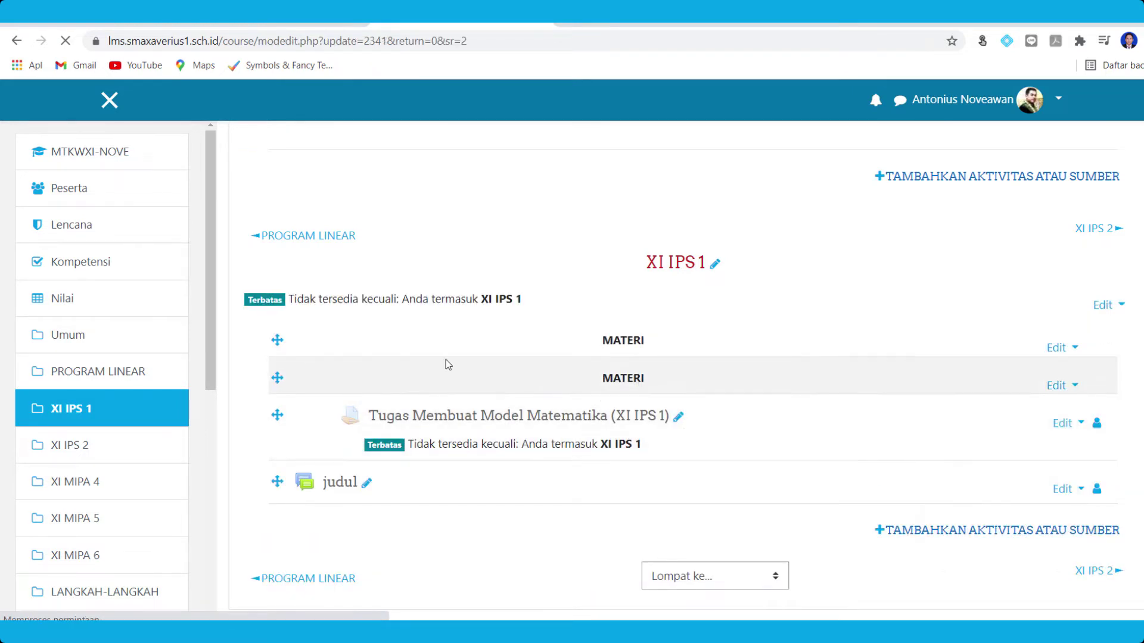
scroll(794, 312, down, 4)
drag(850, 339, 763, 334)
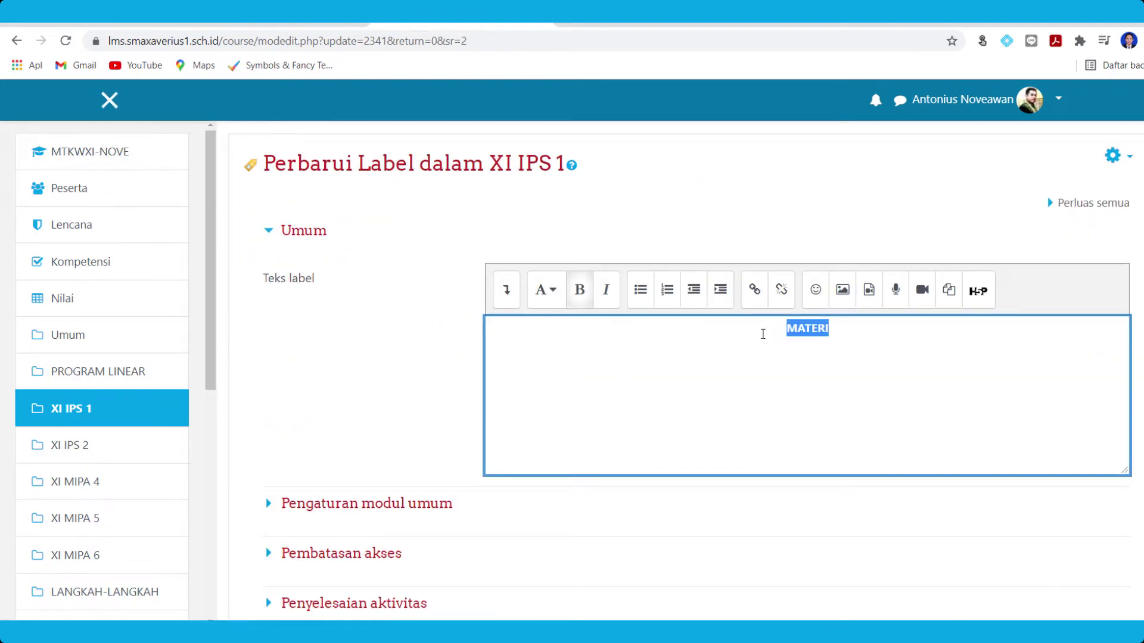
text(DIS)
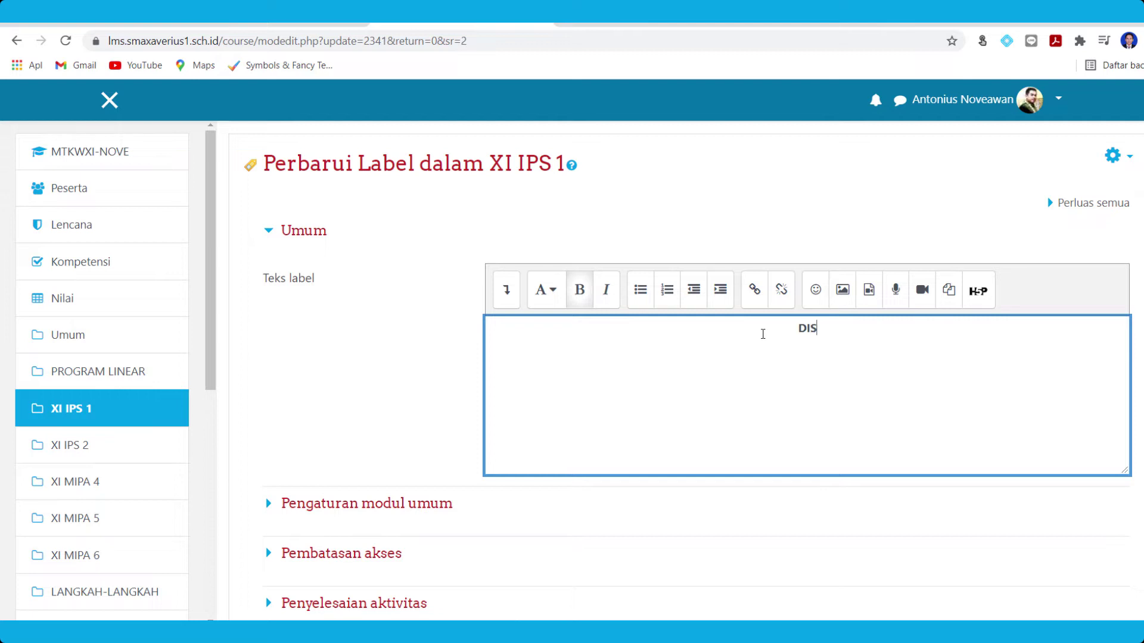
text(KUSI)
scroll(641, 343, down, 5)
click(574, 401)
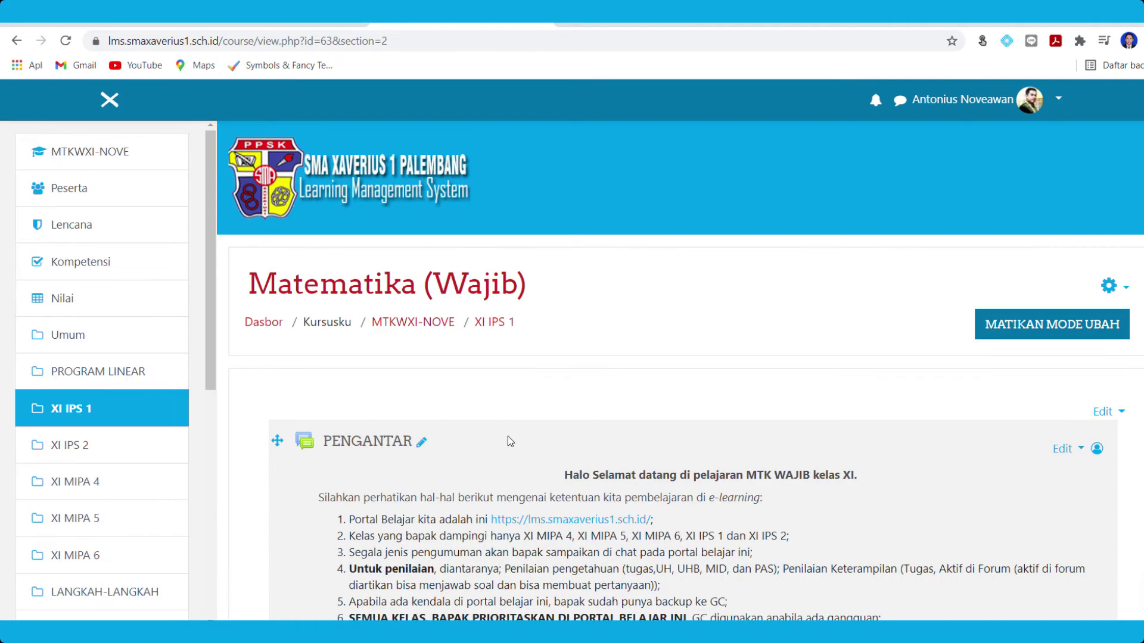
Duplicate the DISKUSI label in the XI IPS 1 section
scroll(507, 436, down, 20)
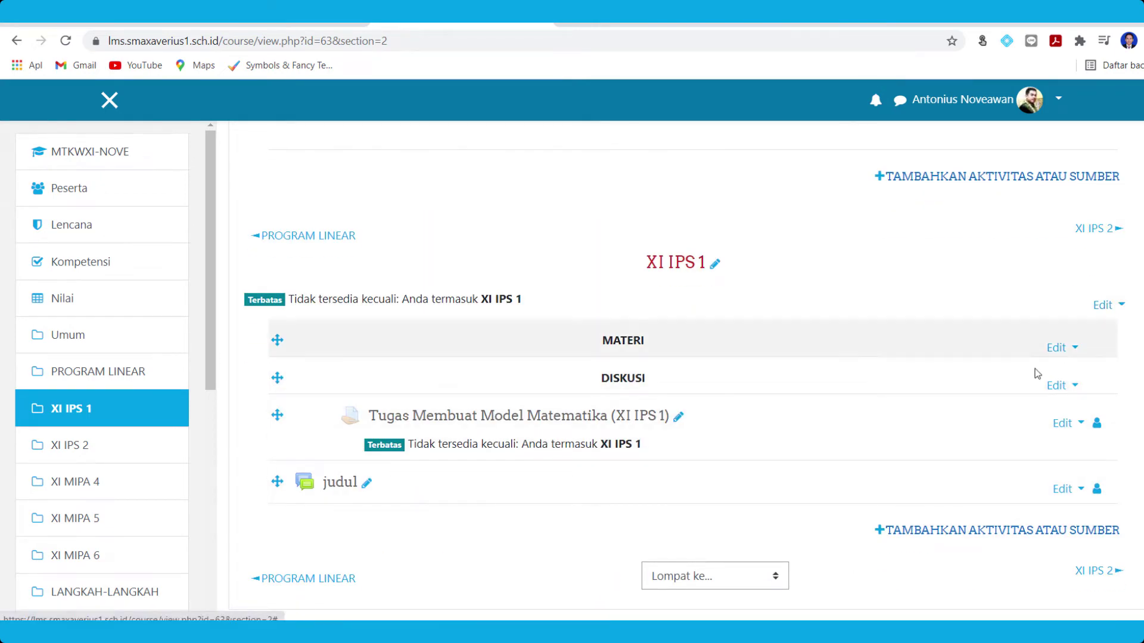
click(1062, 386)
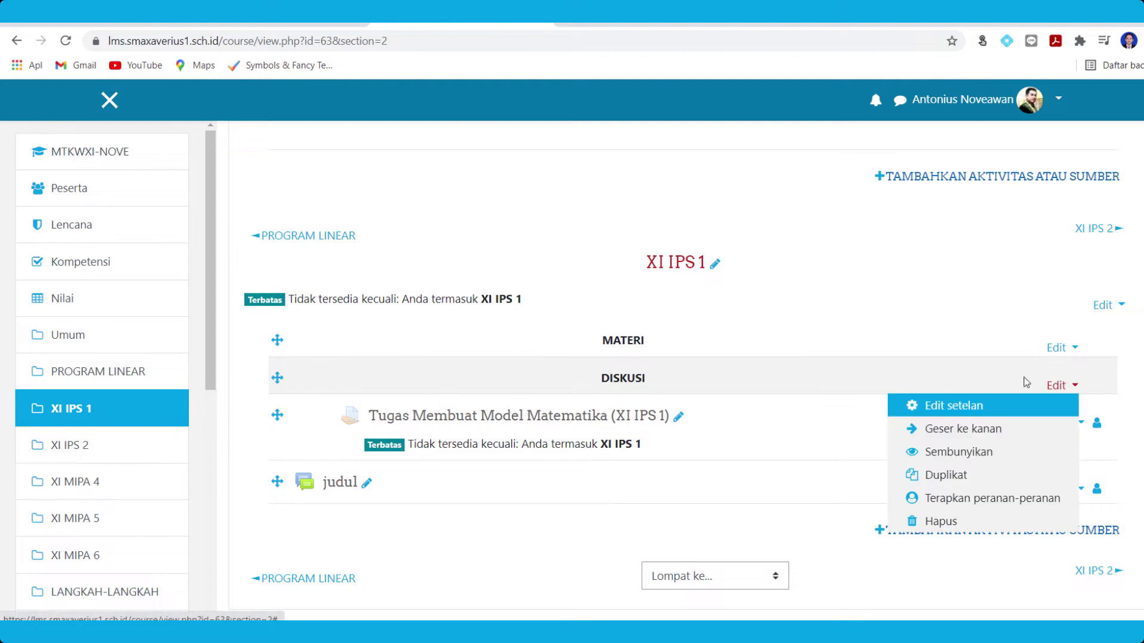
click(946, 475)
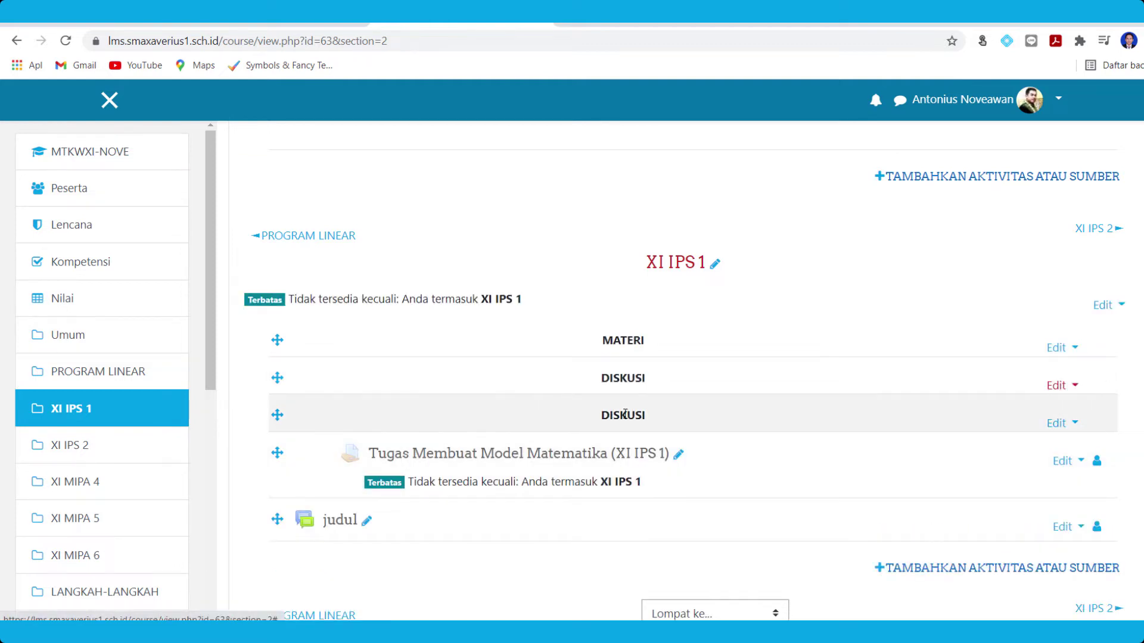
Change the text of the duplicated DISKUSI label to TUGAS and save it back to the course
click(1075, 424)
click(941, 440)
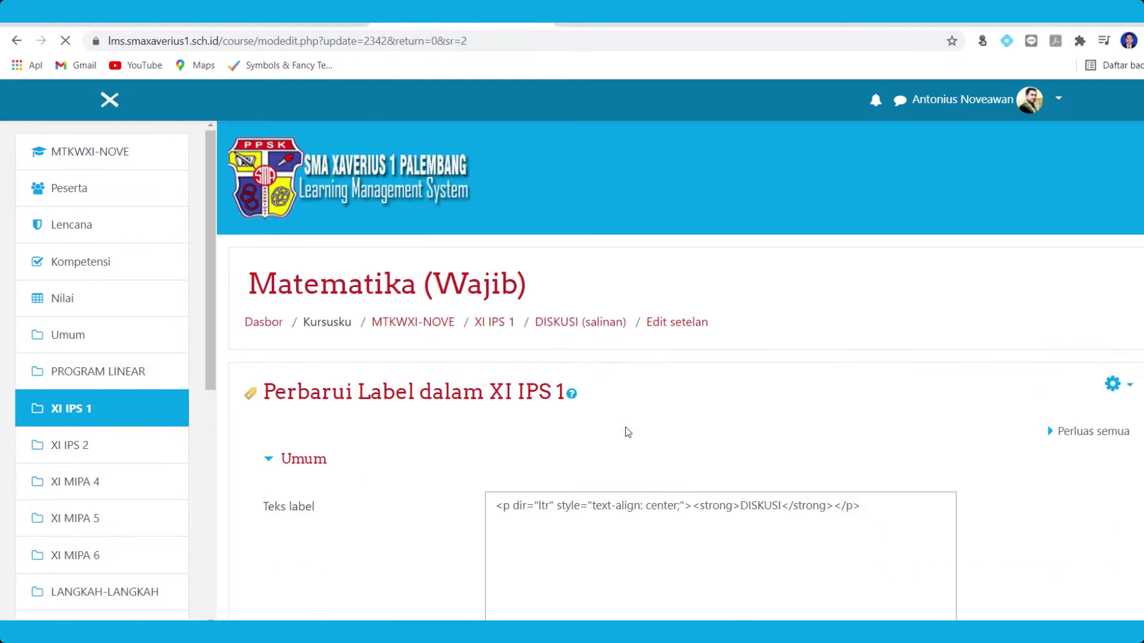
drag(853, 330, 779, 334)
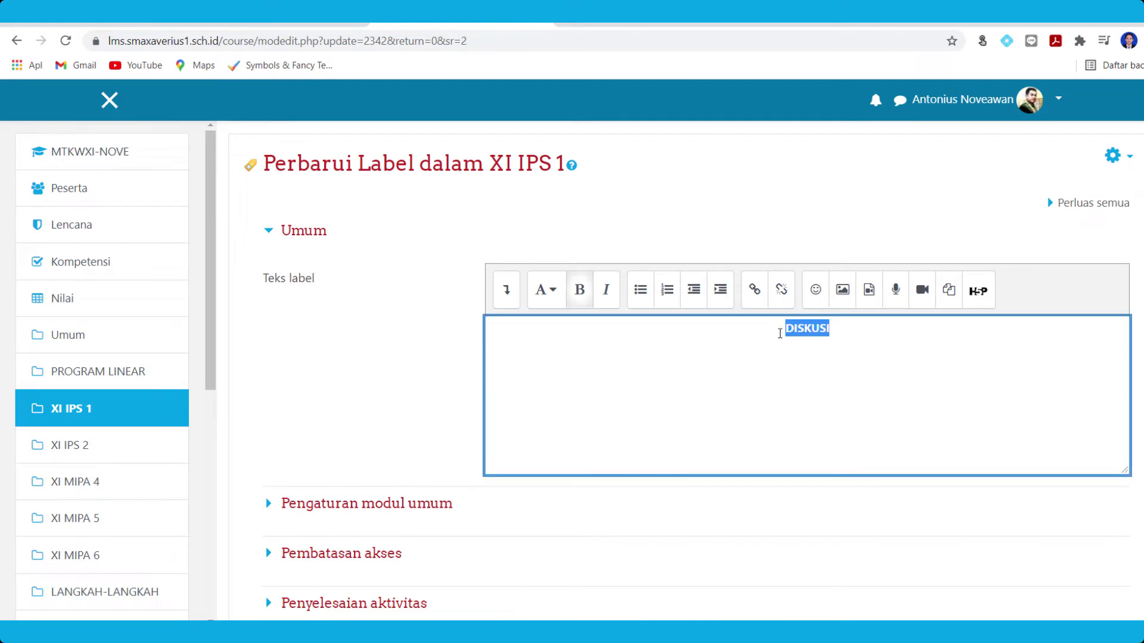
text(T)
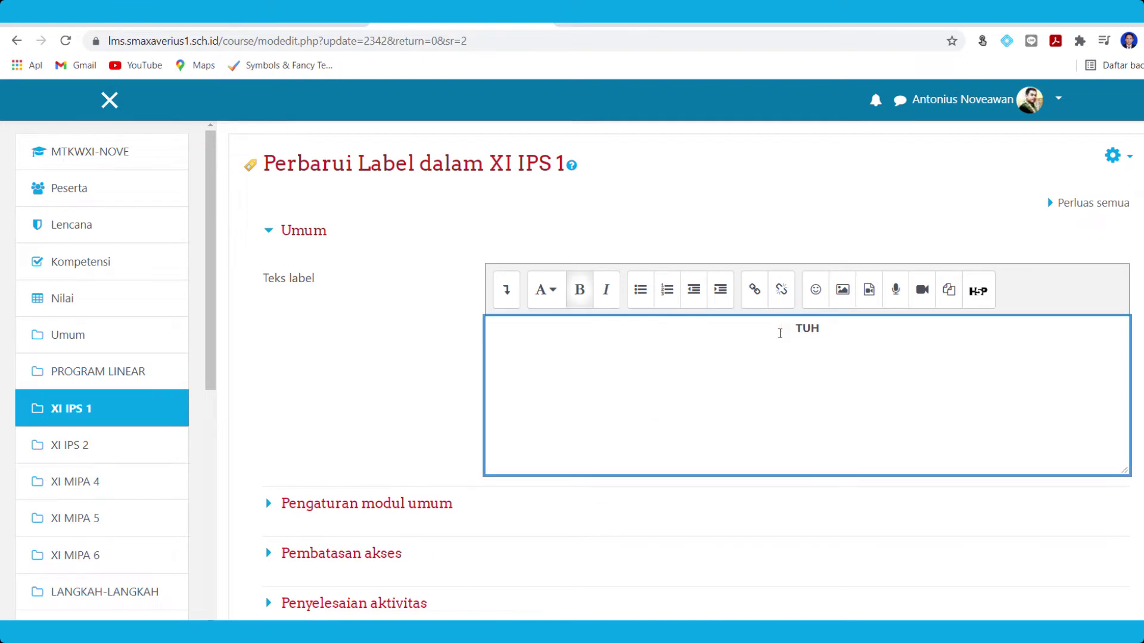
text(UGAS)
scroll(780, 333, down, 10)
click(633, 454)
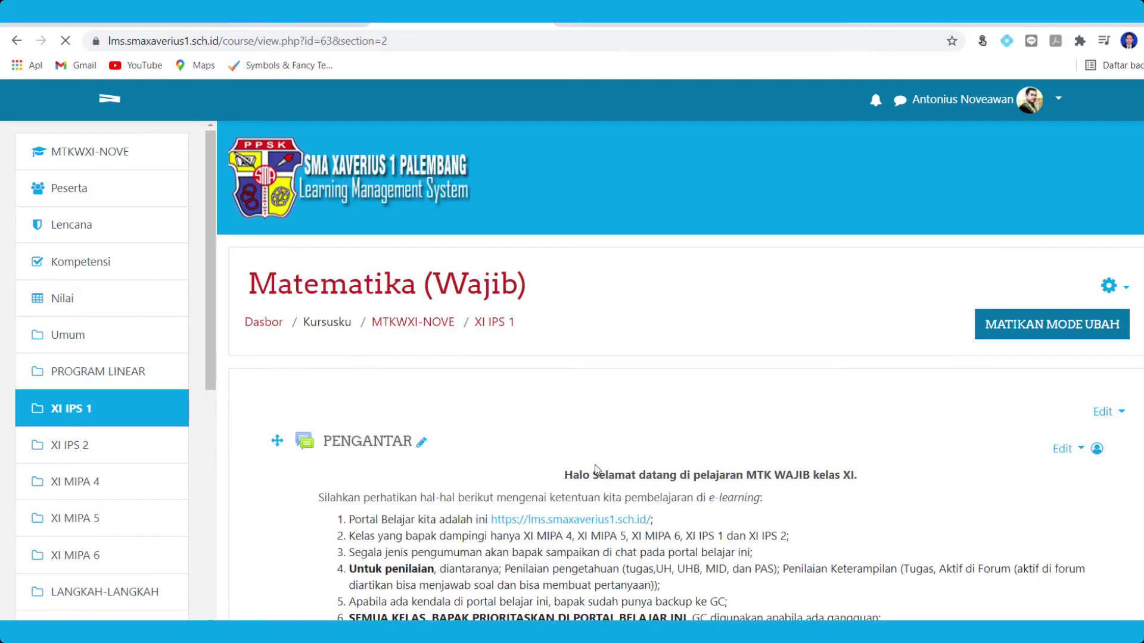
Outdent the Tugas Membuat Model Matematika (XI IPS 1) assignment by two levels and move the judul forum directly below the DISKUSI label
scroll(596, 470, down, 15)
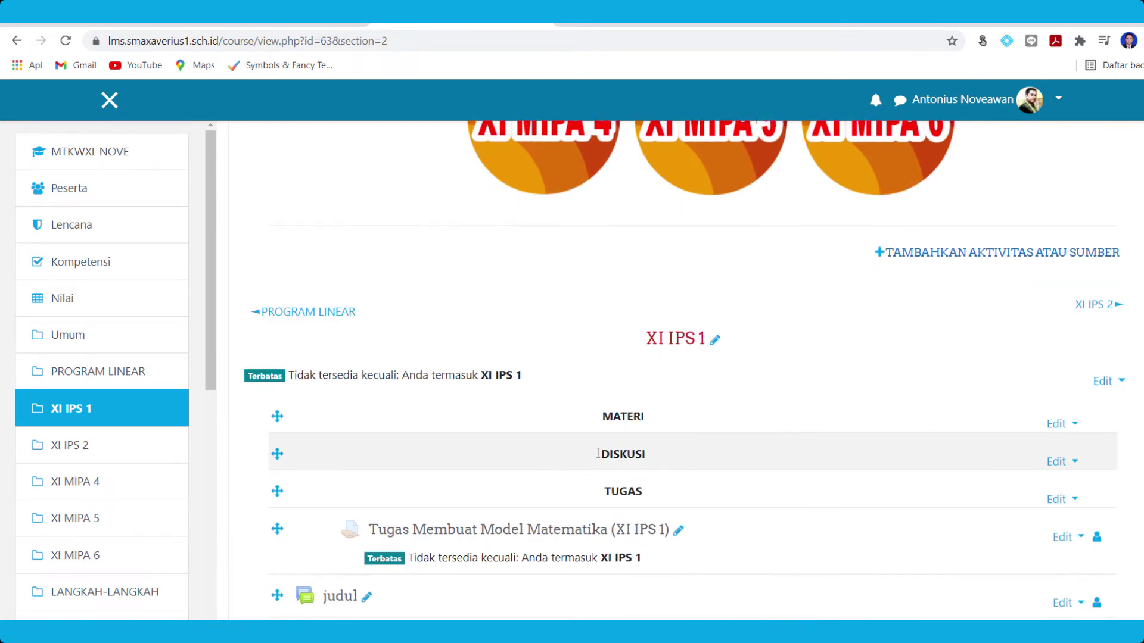
scroll(595, 459, down, 1)
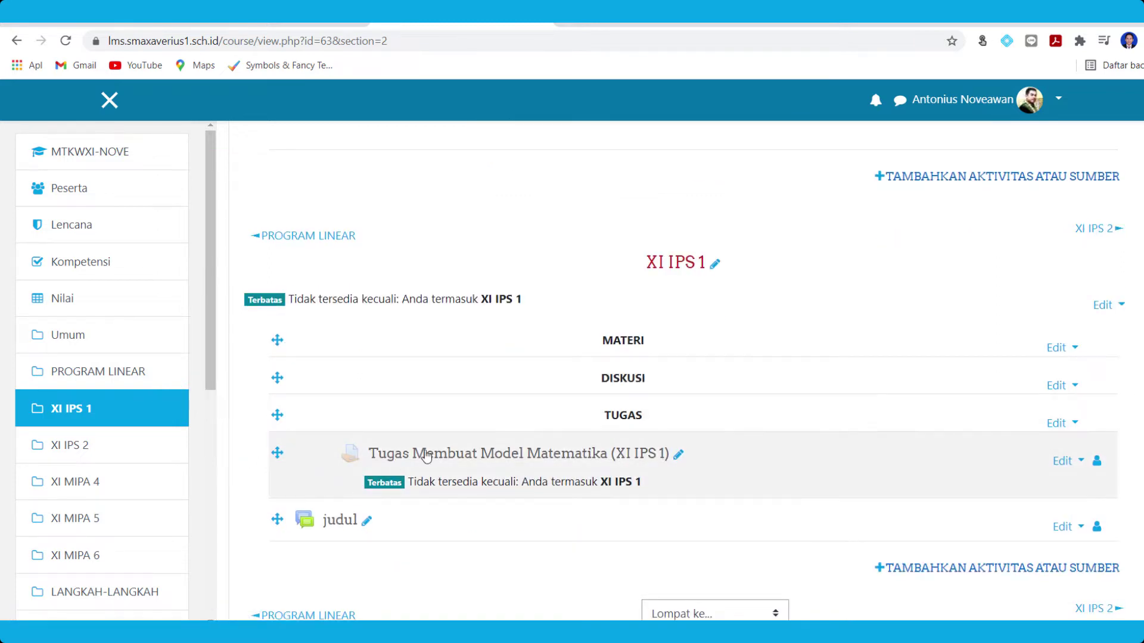
click(1062, 461)
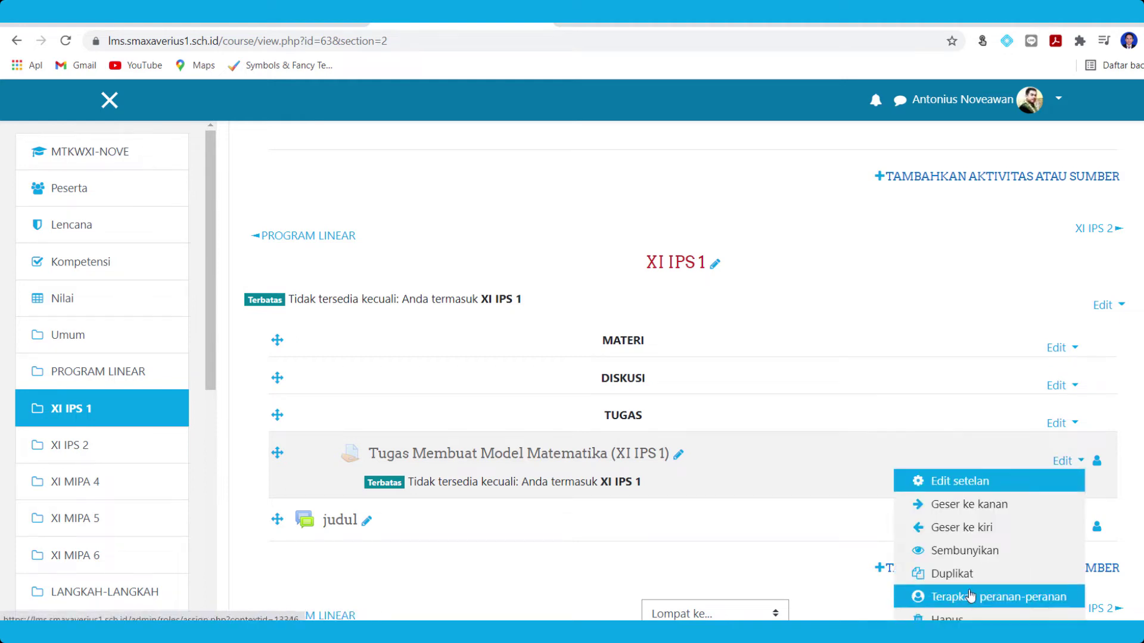
click(960, 527)
click(1069, 461)
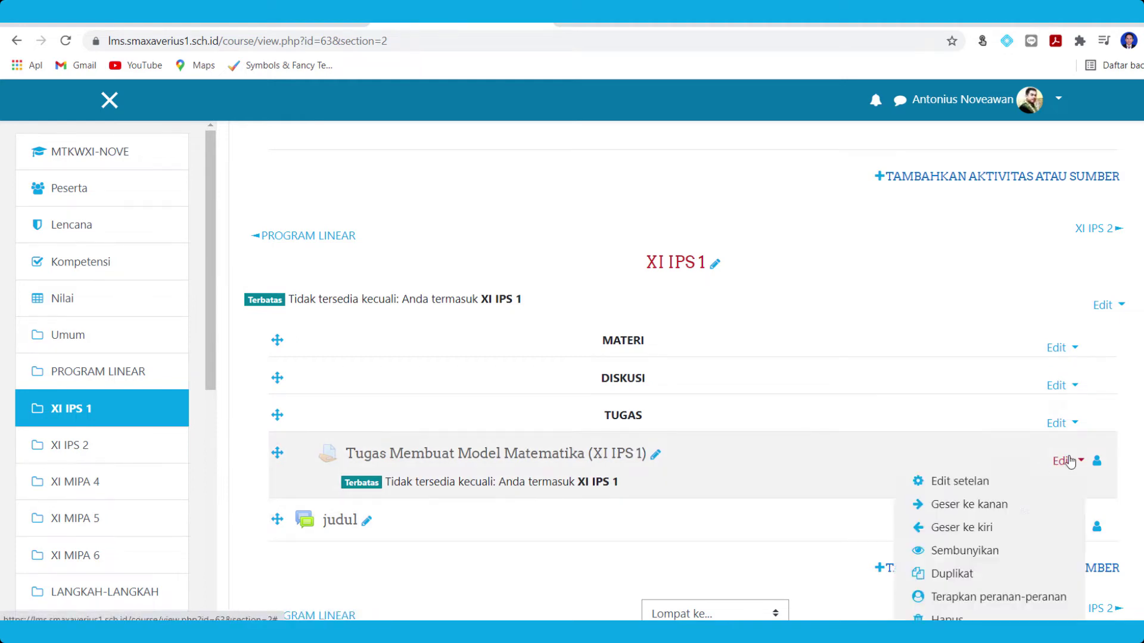
click(960, 527)
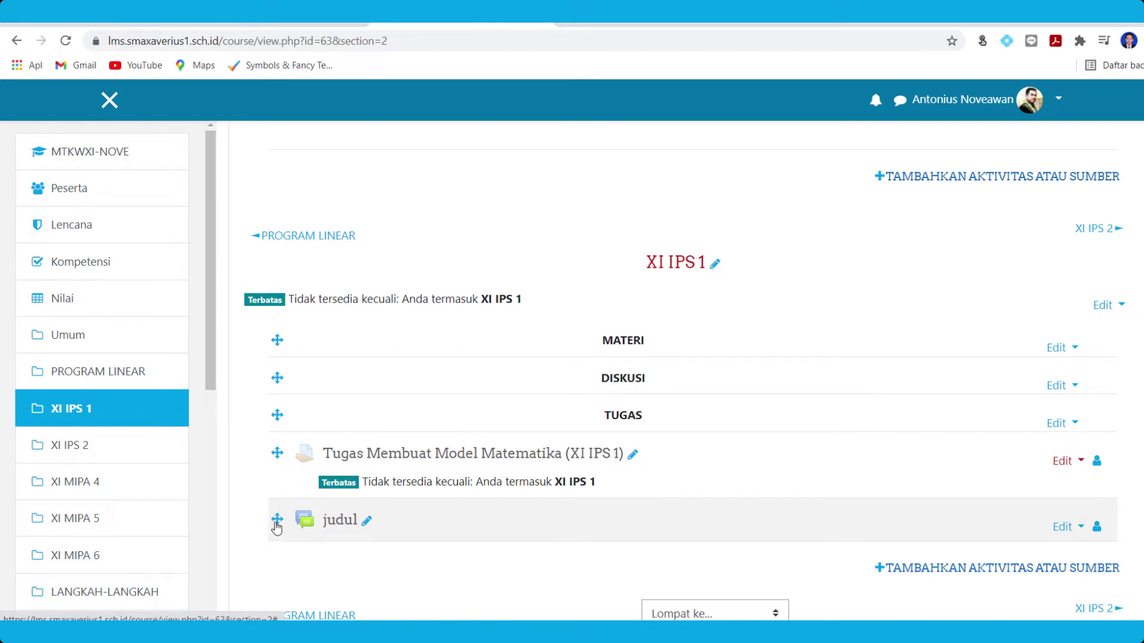
drag(277, 520, 288, 411)
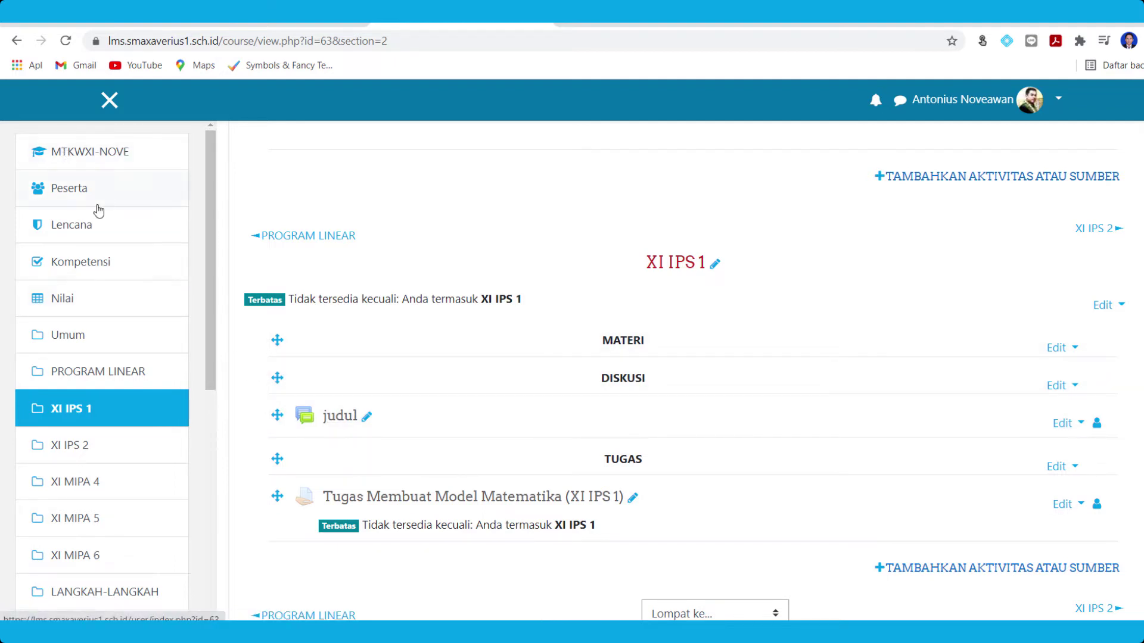
Open the XI MIPA 1 section of the MTKMXI-NOVE course
scroll(113, 189, down, 6)
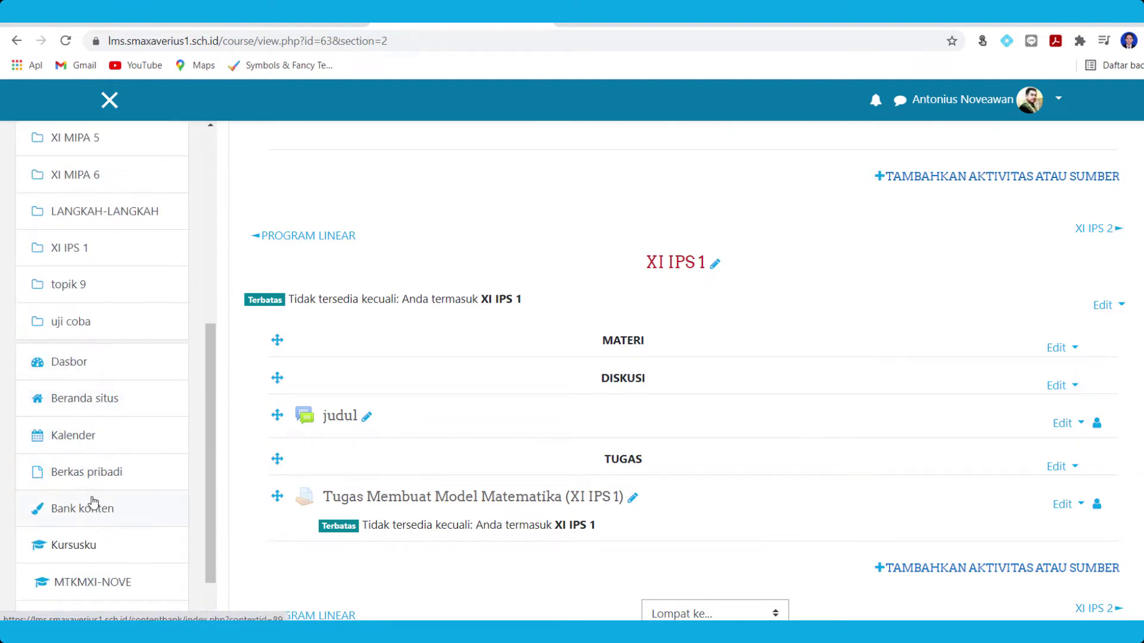
scroll(105, 456, down, 2)
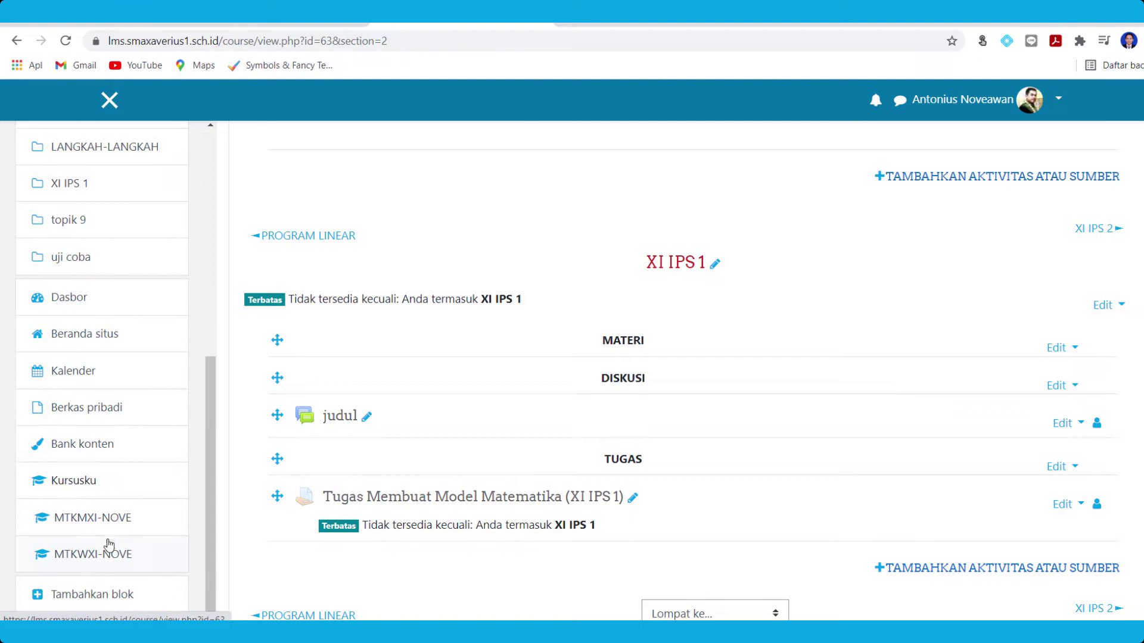
click(115, 512)
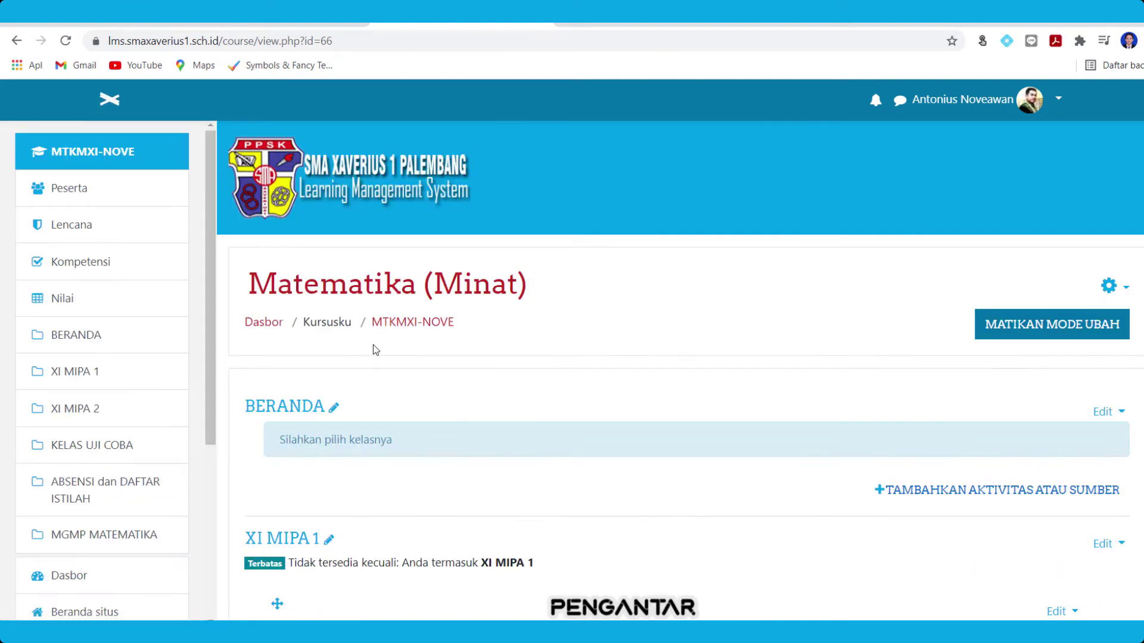
scroll(375, 350, down, 8)
scroll(408, 349, down, 8)
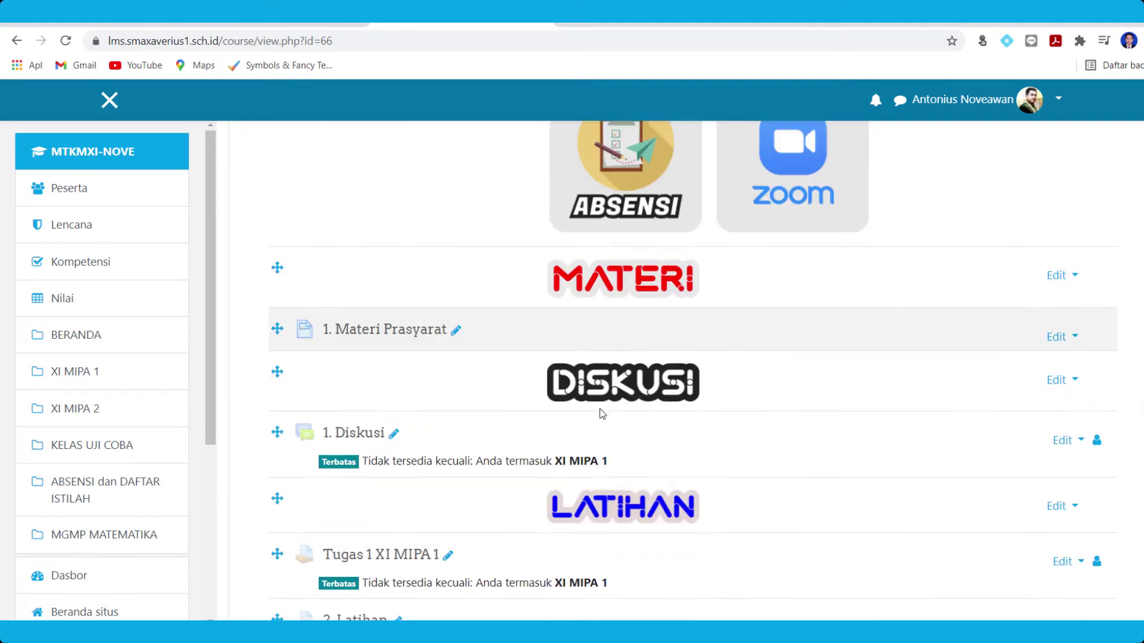
click(100, 382)
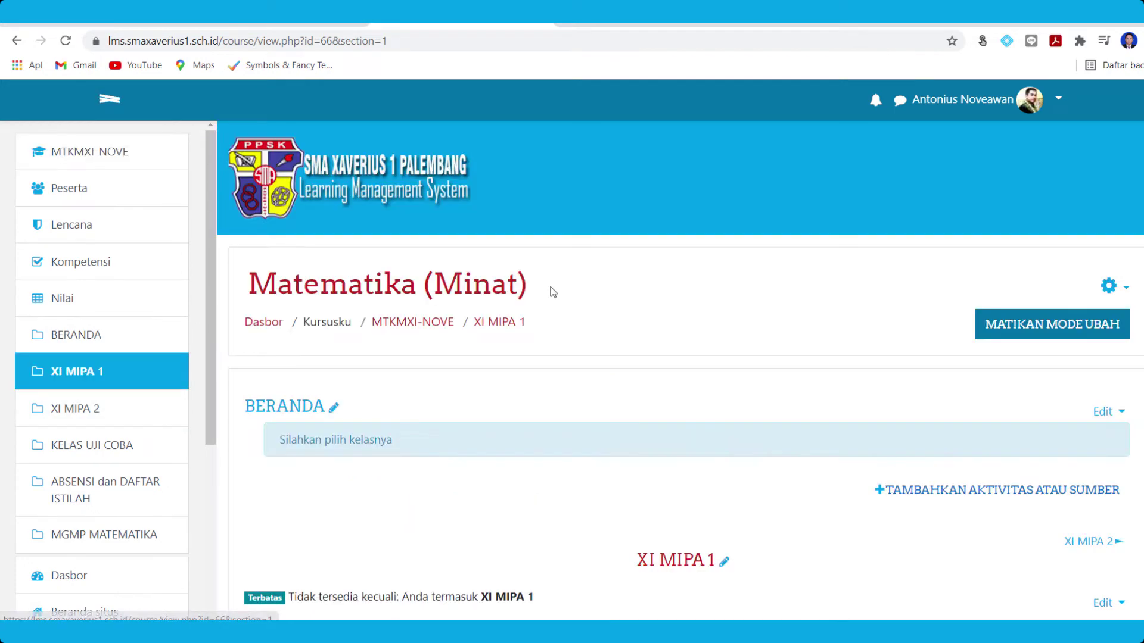
Examine the graphic heading labels in the XI MIPA 1 section, including the PENGANTAR label's content in its settings
scroll(982, 377, down, 5)
scroll(981, 373, down, 2)
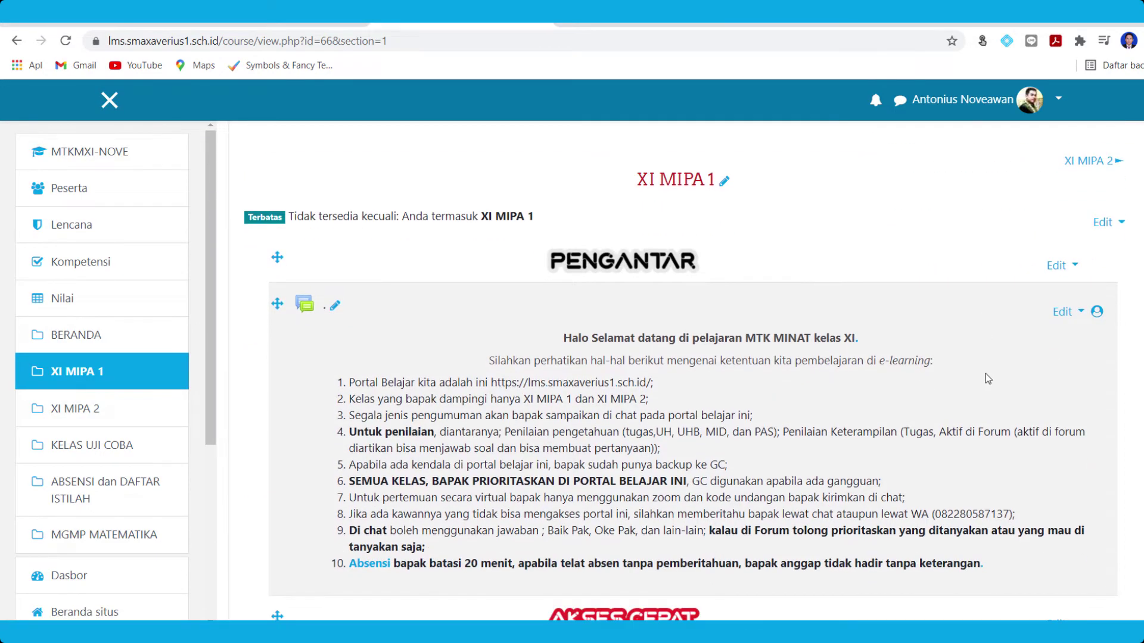
scroll(769, 306, down, 5)
scroll(769, 310, down, 7)
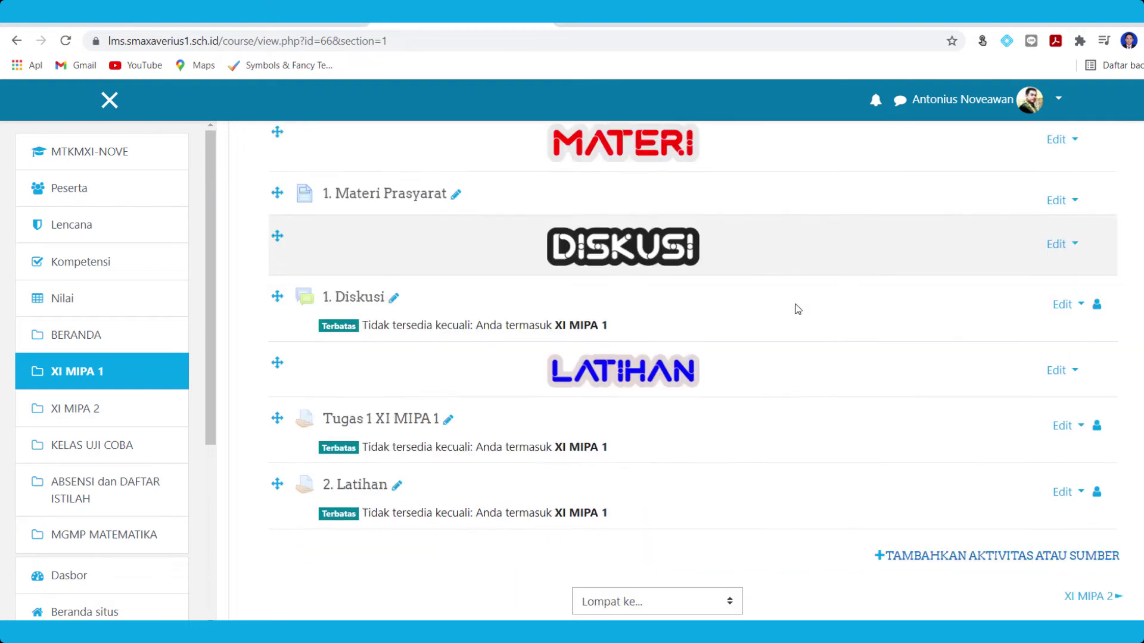
scroll(592, 305, up, 3)
scroll(592, 305, up, 8)
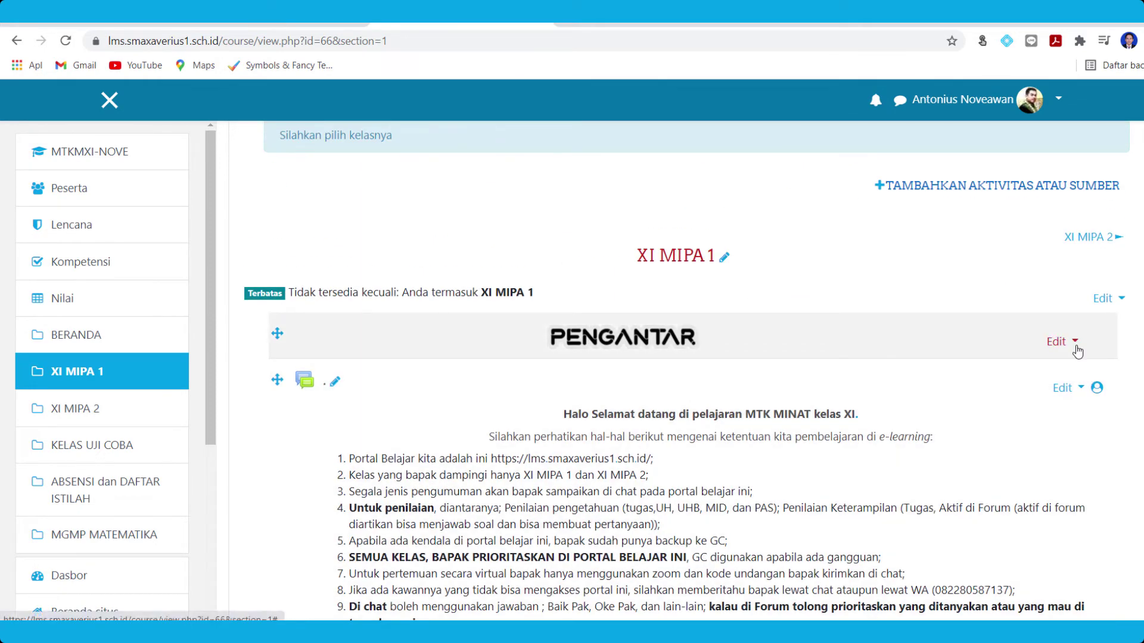
click(1044, 342)
click(903, 357)
scroll(842, 390, down, 4)
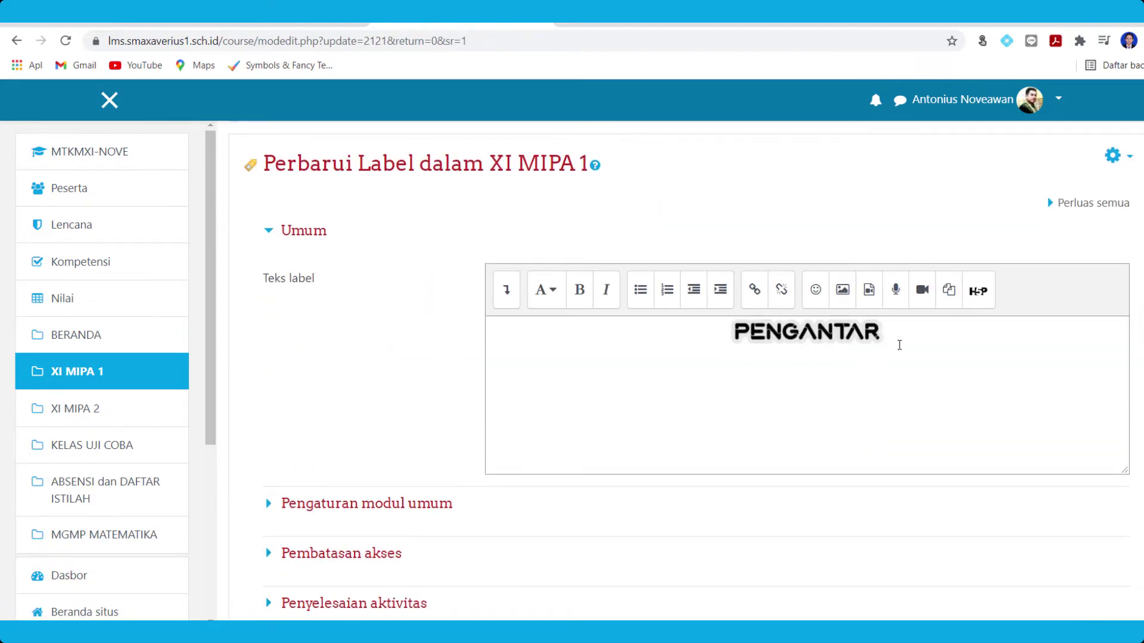
drag(900, 344, 774, 345)
key(Left)
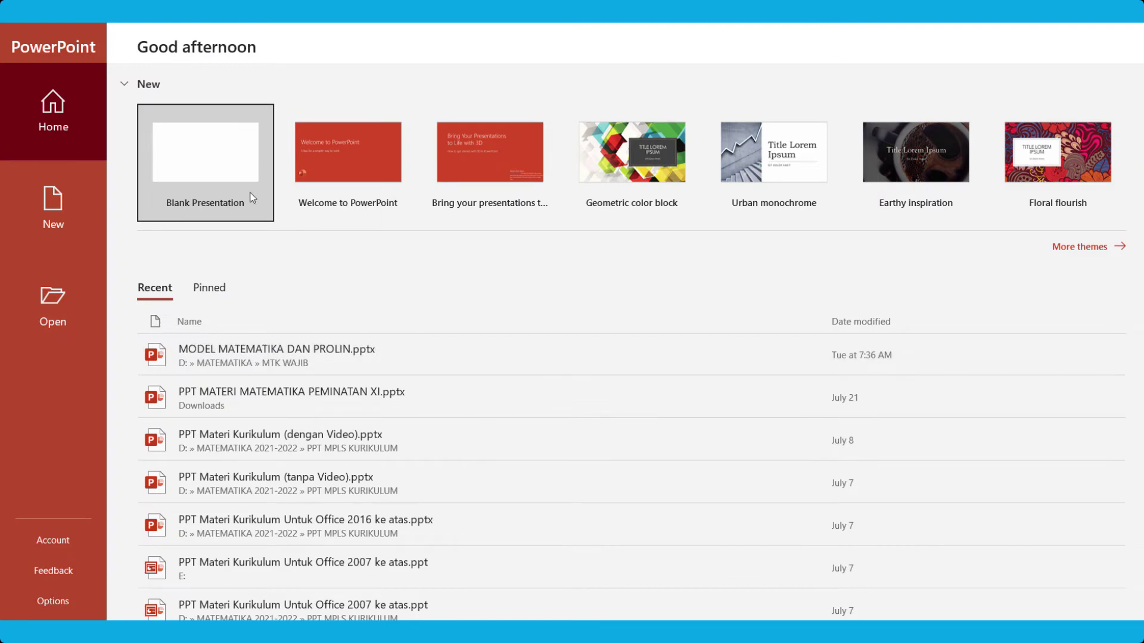
Create a blank presentation in PowerPoint and give its slide the Blank layout
click(238, 187)
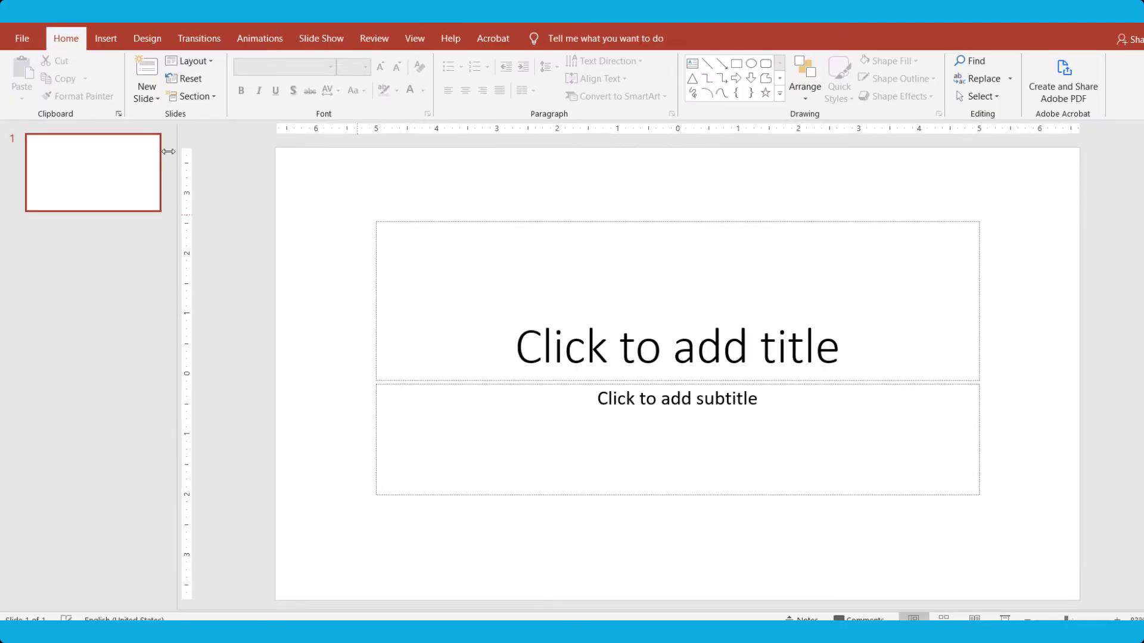
click(189, 61)
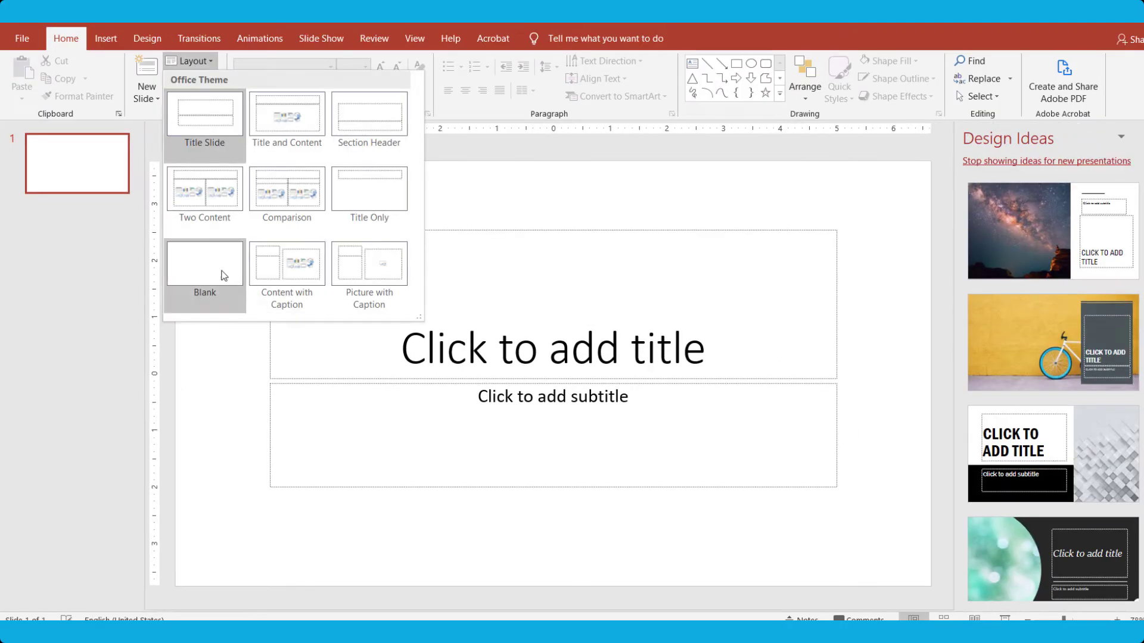
click(222, 274)
Insert a text box in the upper-left area of the slide containing the text MATERI
click(106, 38)
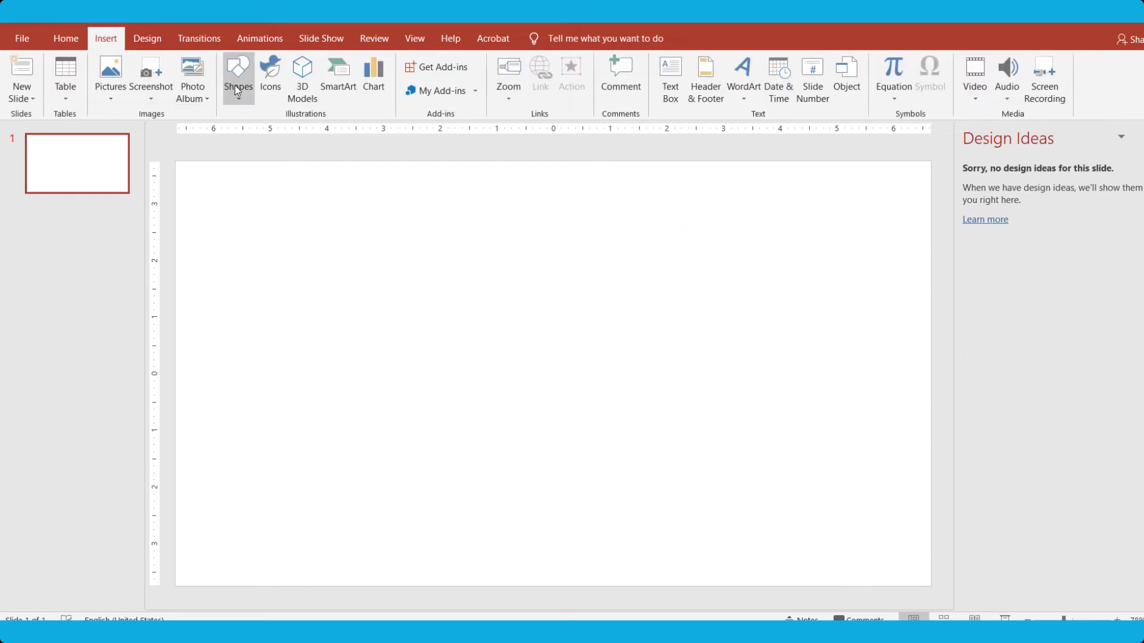
click(236, 77)
click(237, 134)
click(337, 263)
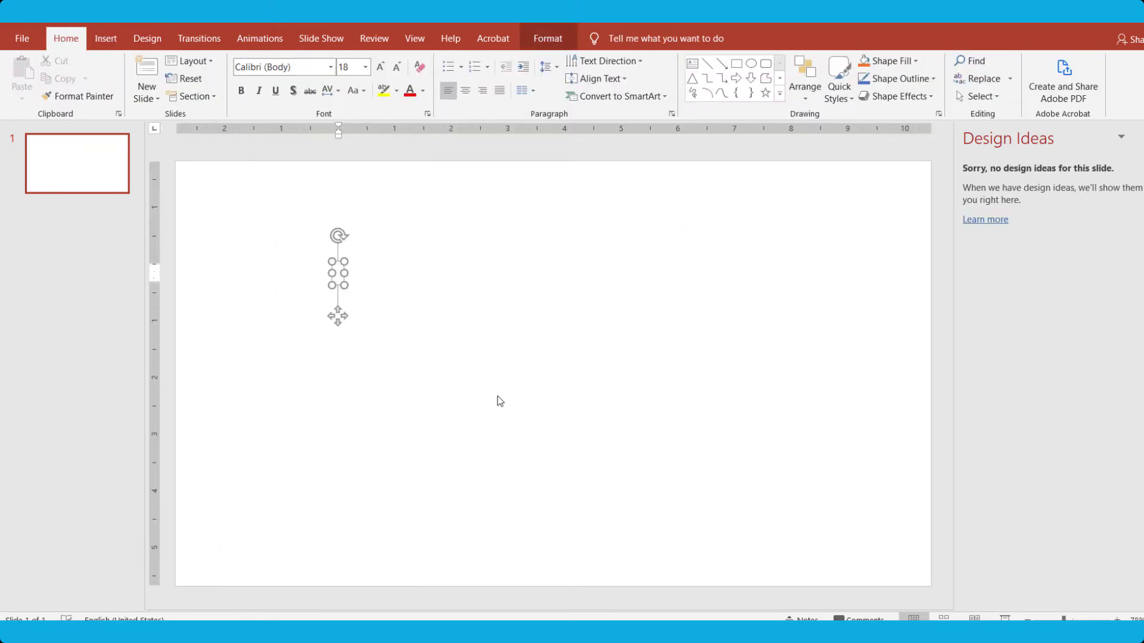
text(PE)
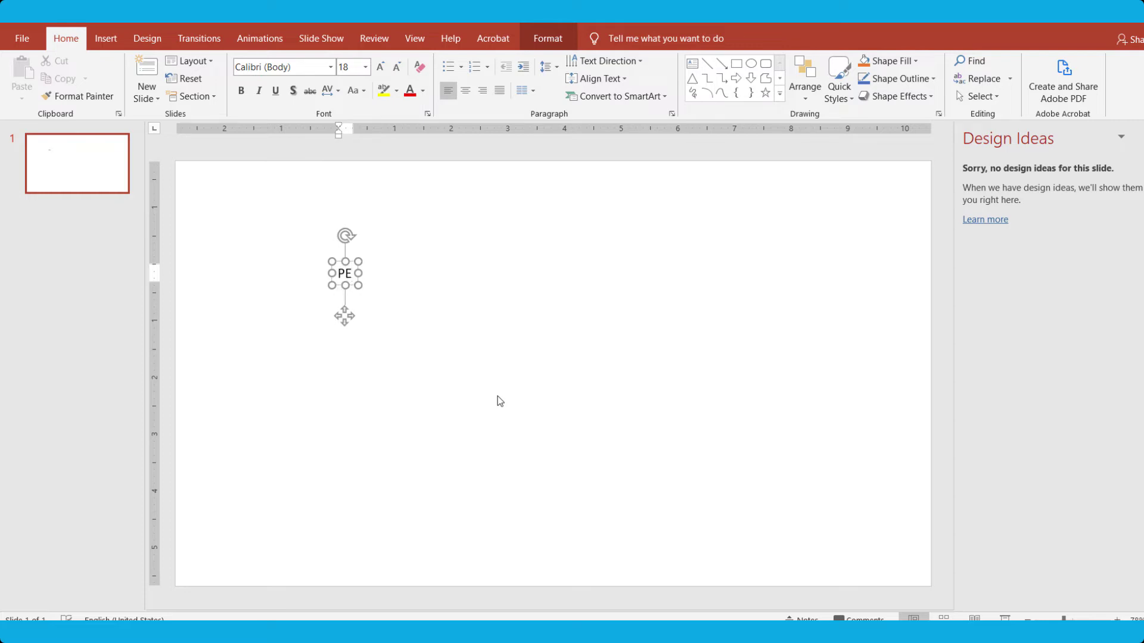
key(BackSpace)
key(BackSpace)
text(MATE)
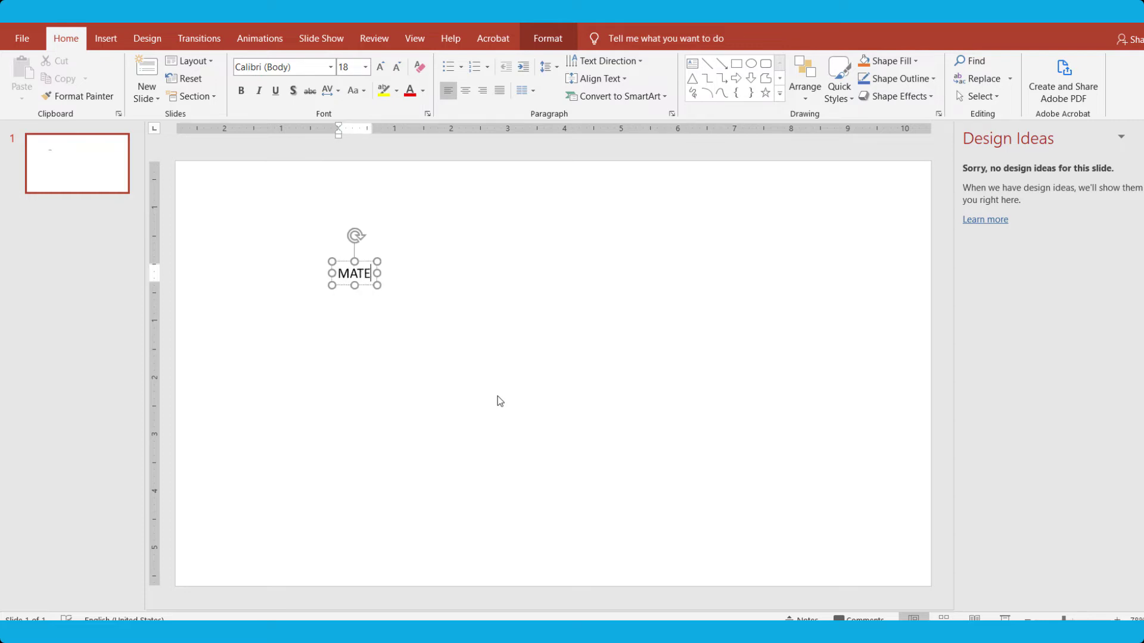
text(RI)
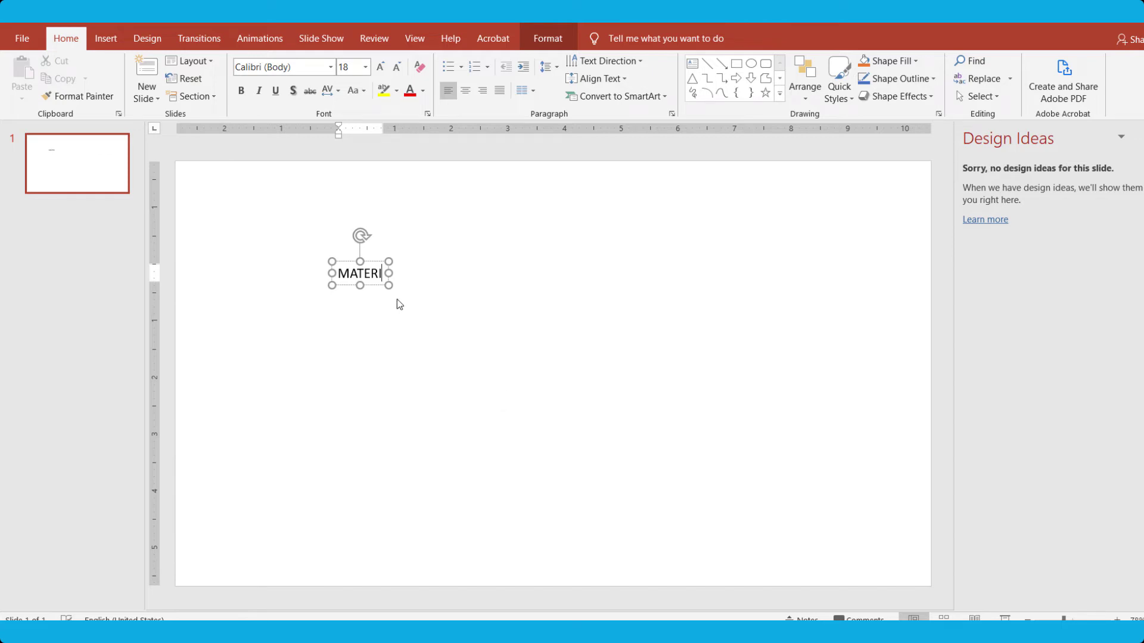
Move the MATERI text box closer to the slide's upper centre and keep it selected
drag(375, 262, 452, 253)
click(429, 264)
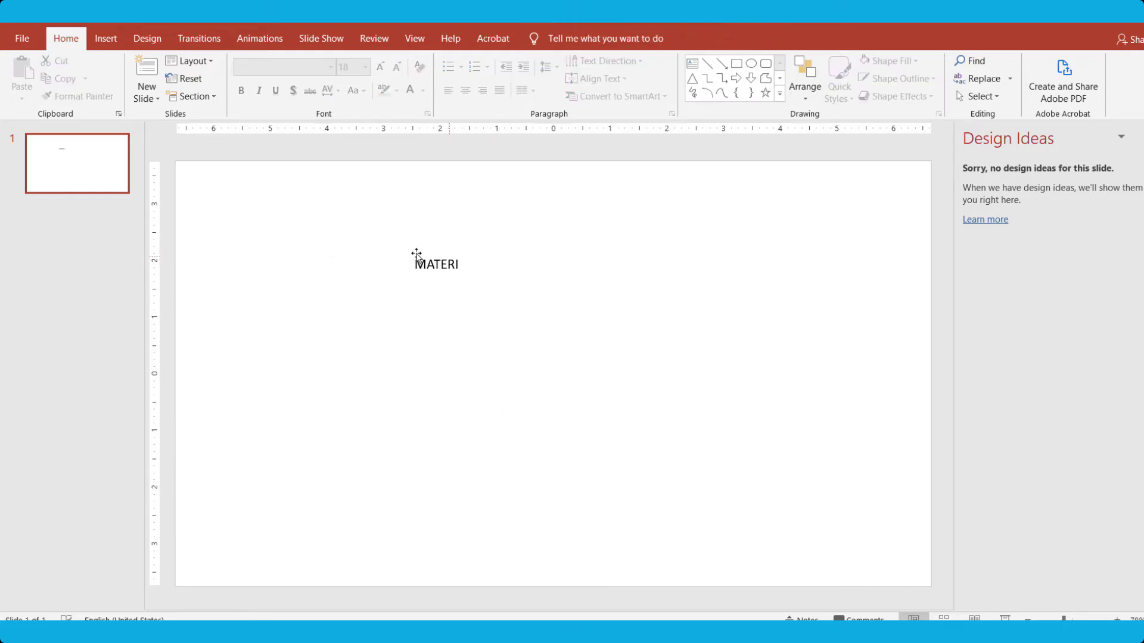
click(451, 255)
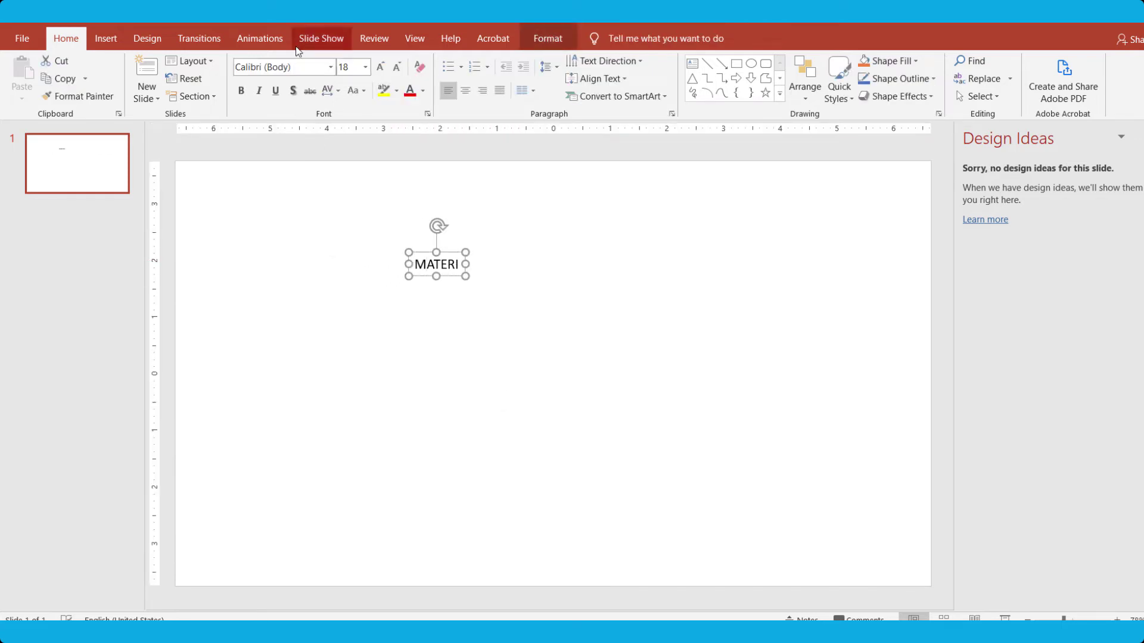
click(143, 38)
click(197, 38)
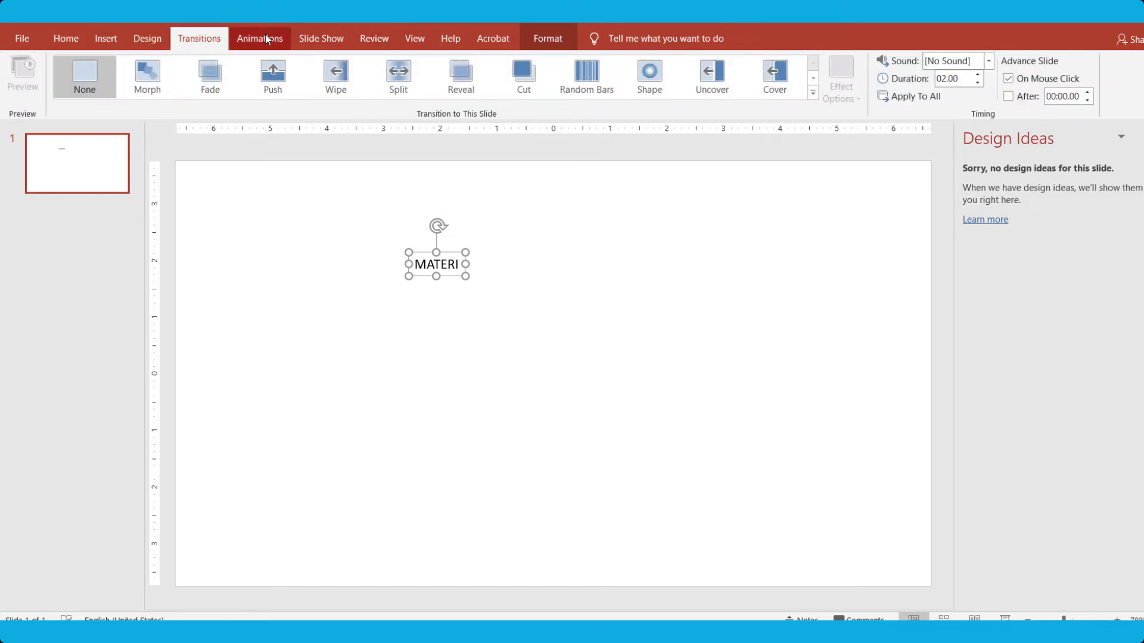
click(262, 36)
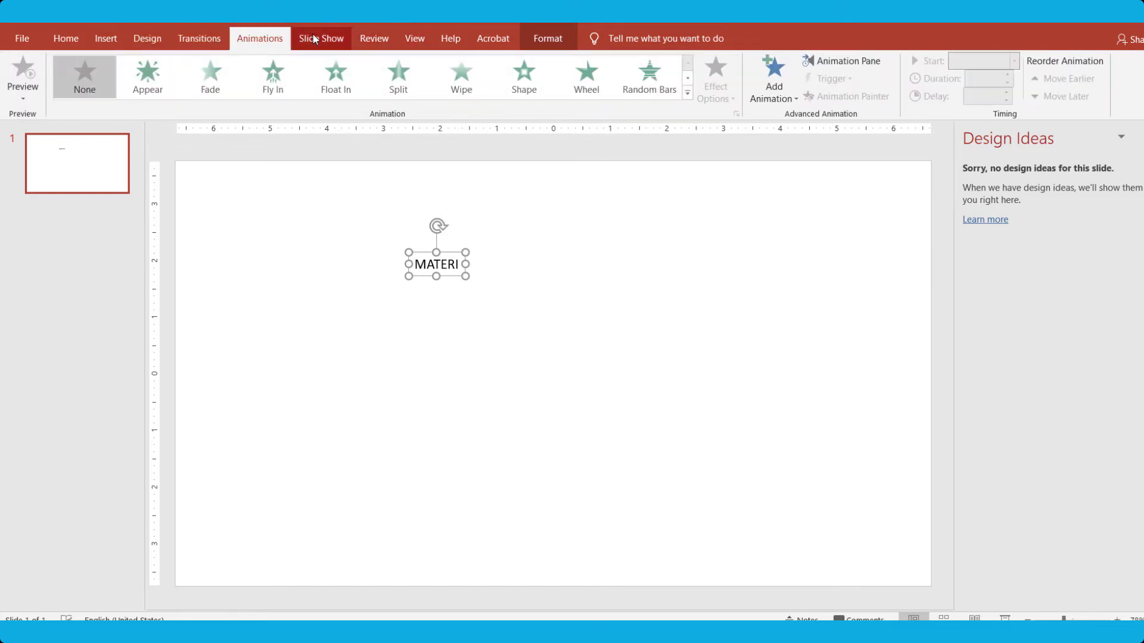
Set the MATERI text's font to Arial Black
click(66, 38)
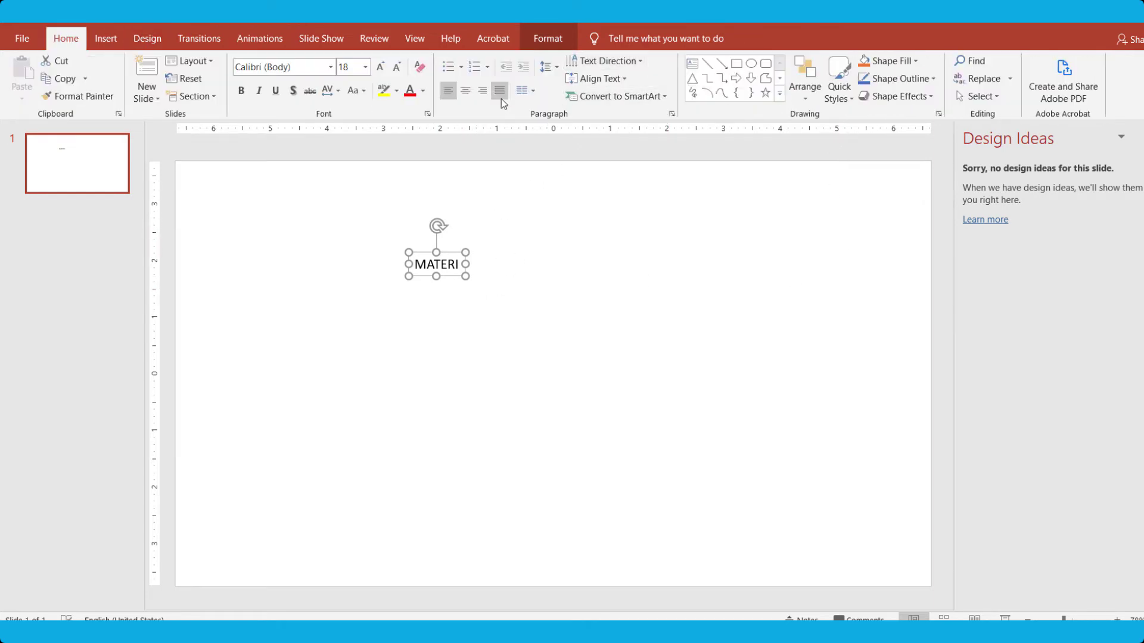
click(331, 67)
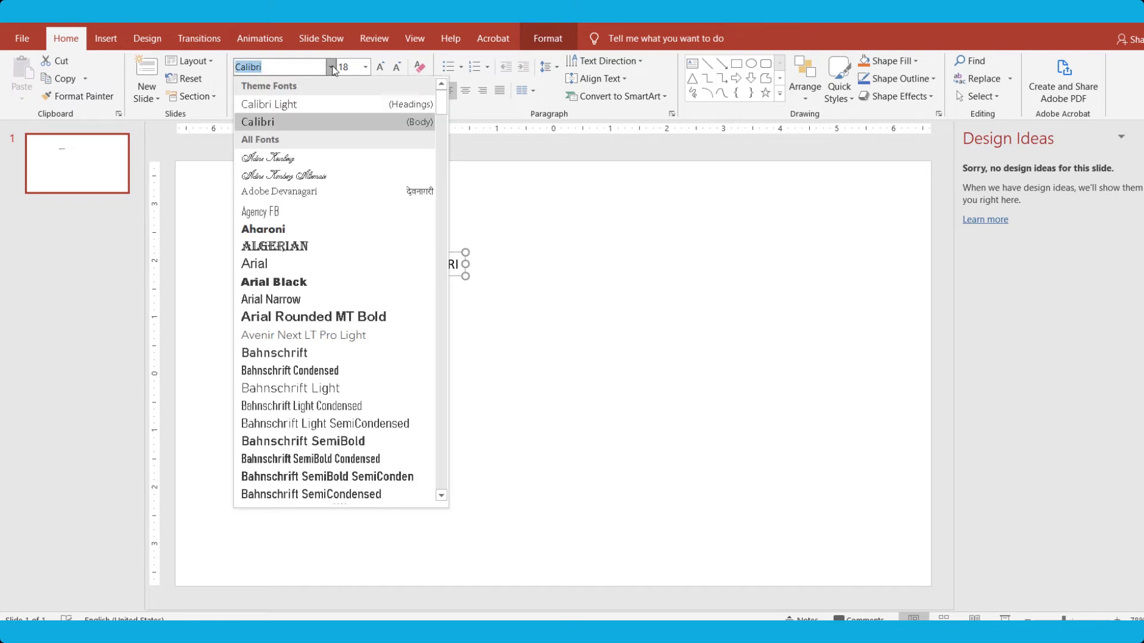
click(277, 282)
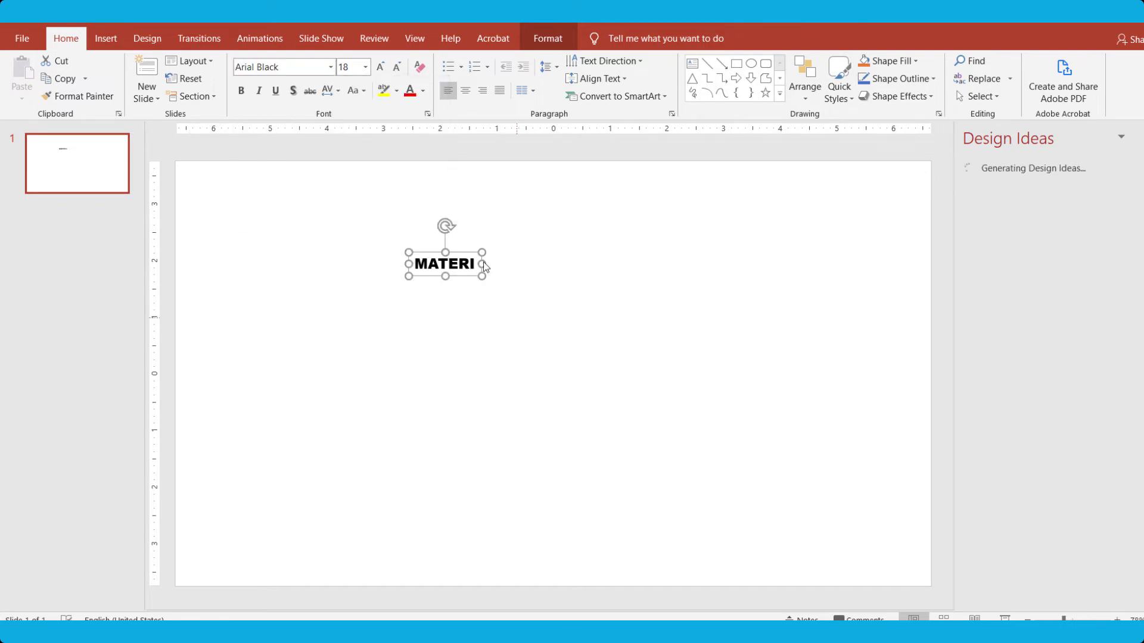